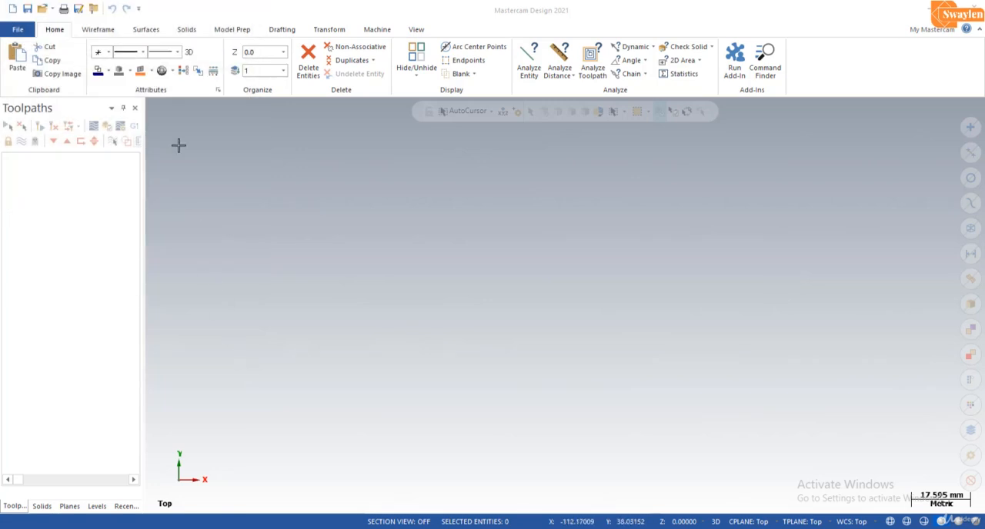
- Draw a circle centred at the origin with a radius of 13 mm
click(106, 33)
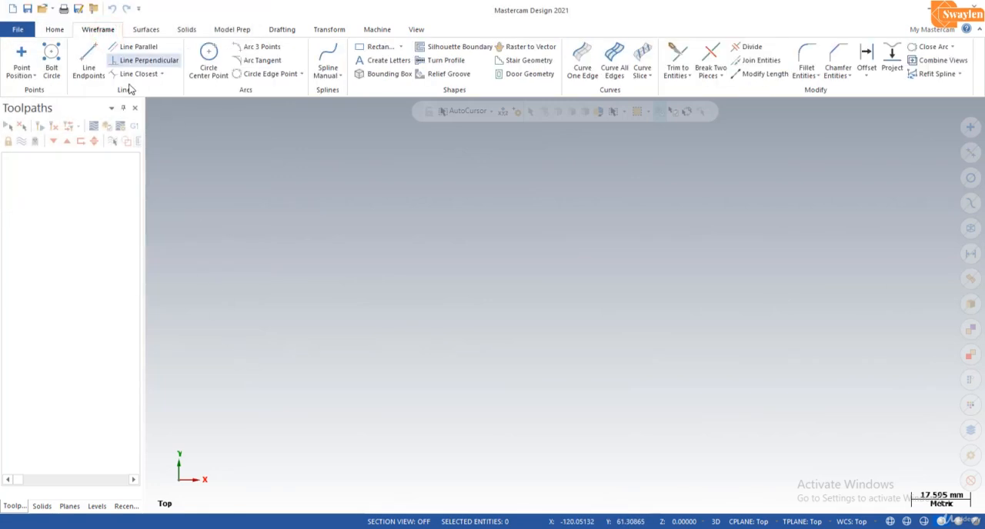
click(210, 58)
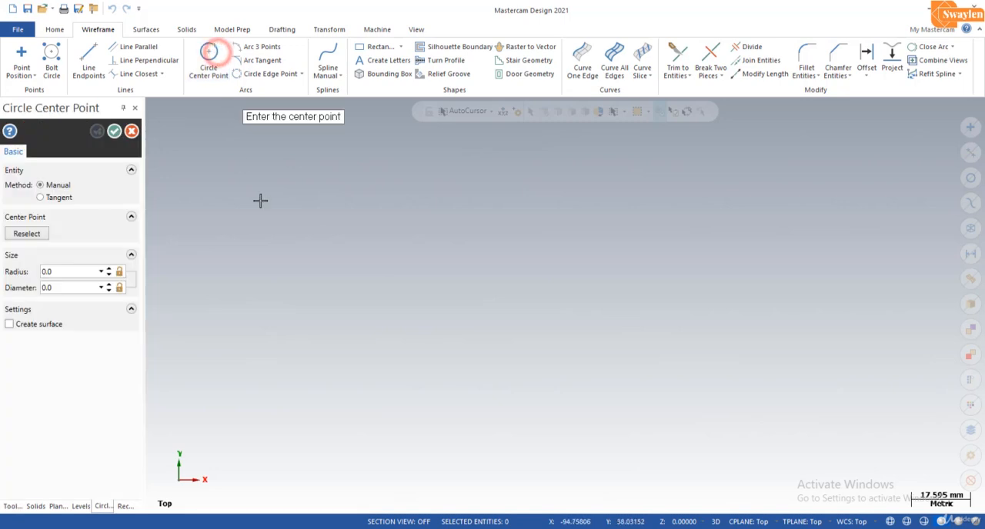
click(567, 305)
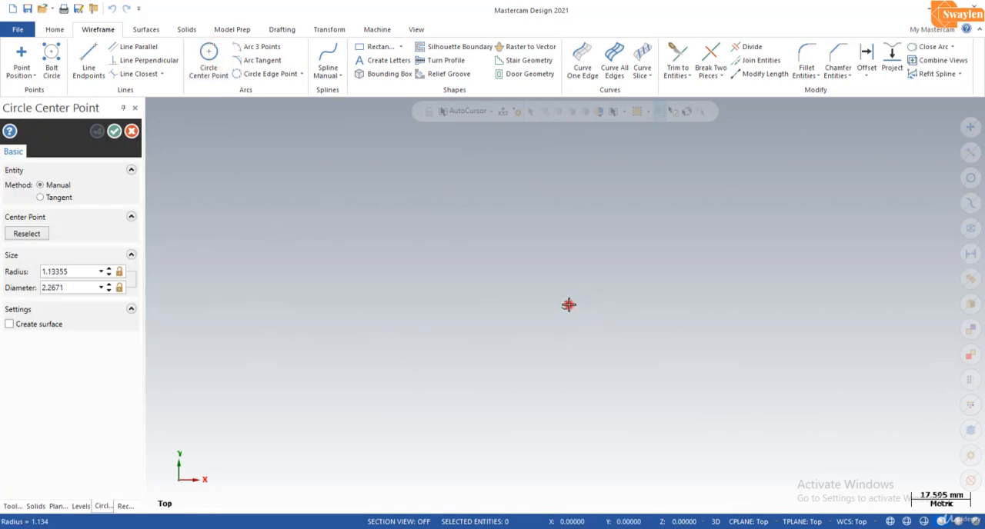
click(565, 347)
click(79, 272)
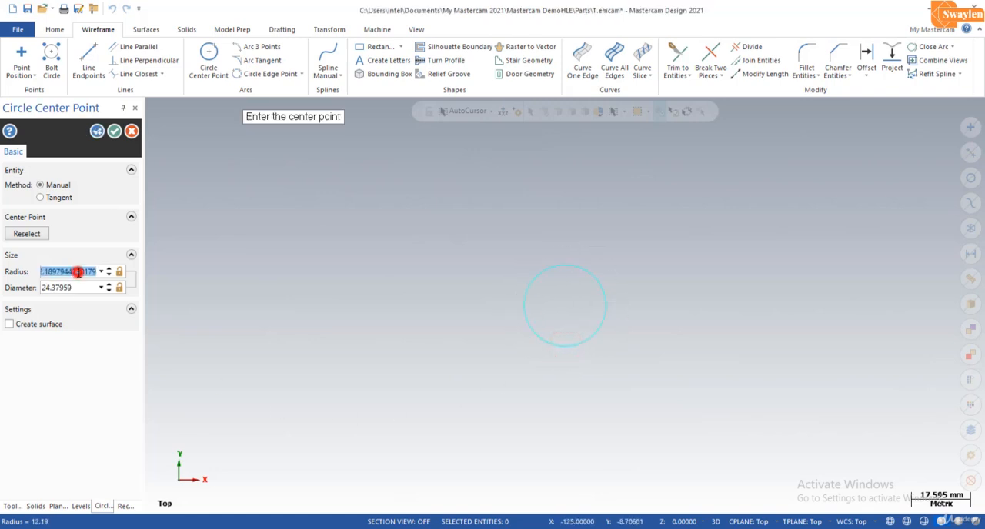
text(13.0)
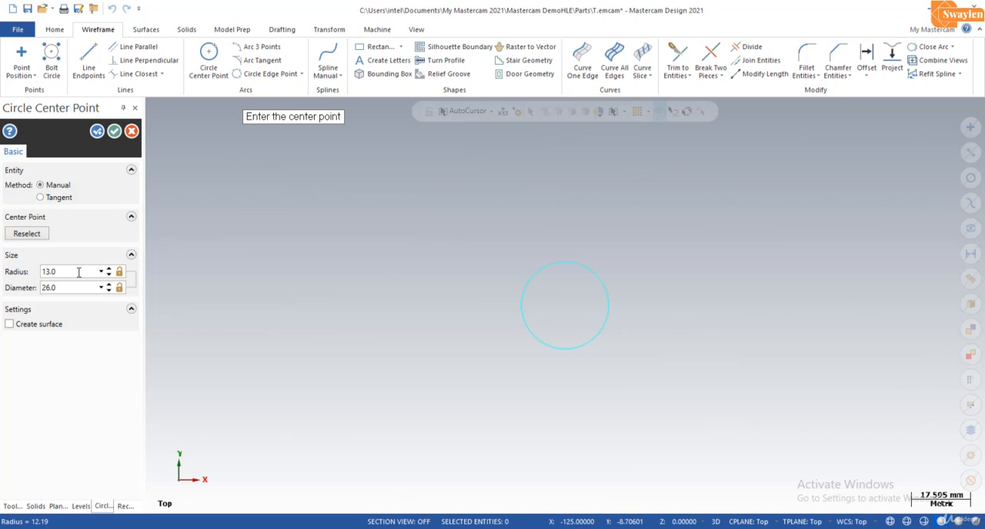
click(97, 132)
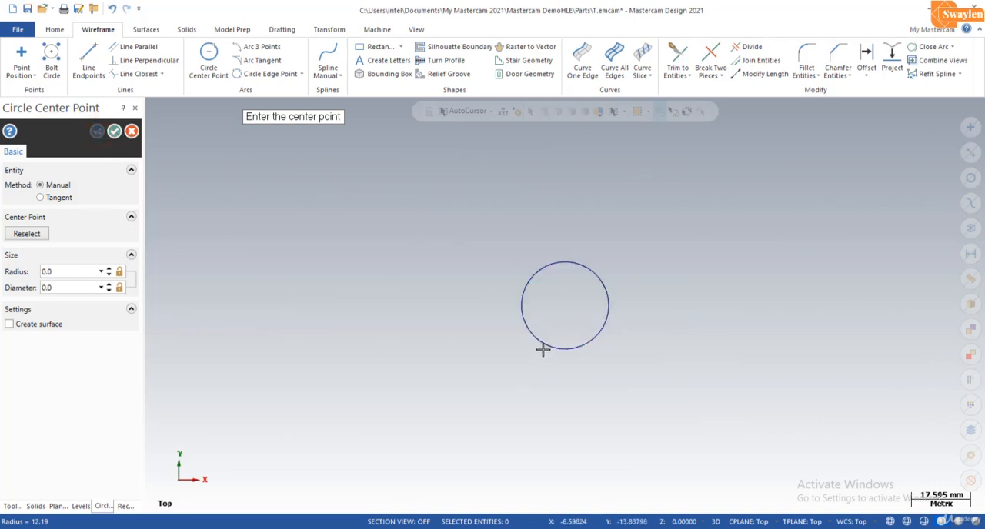
- Add a concentric circle at the origin with a radius of 8 mm
click(566, 304)
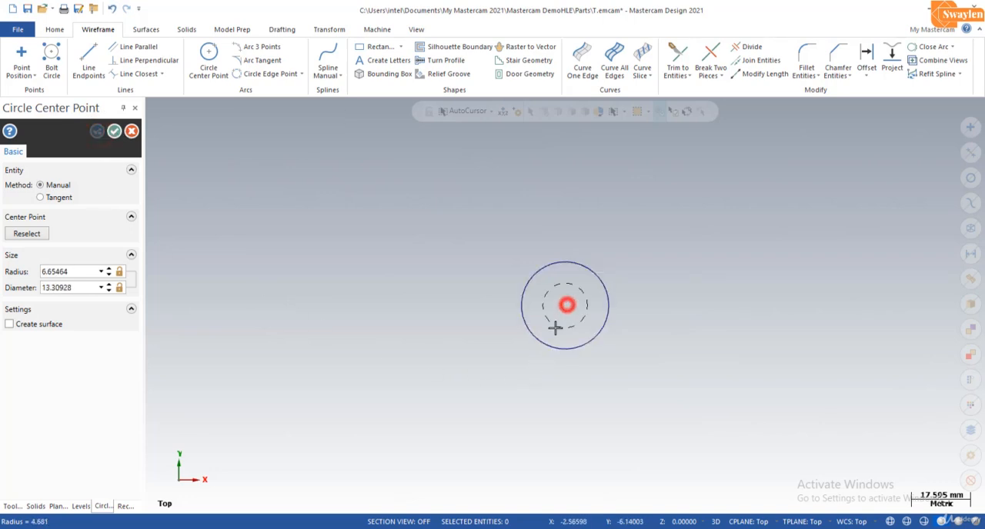
click(553, 328)
double_click(80, 270)
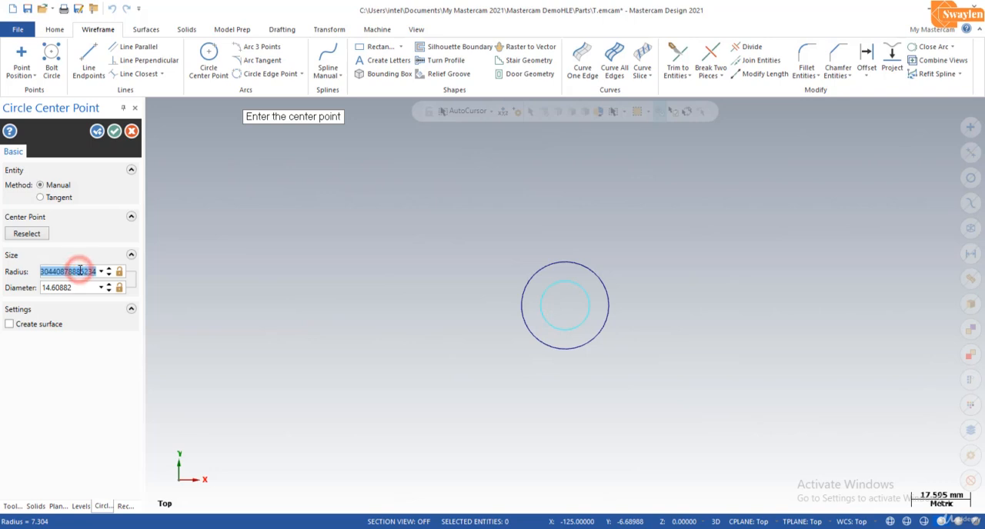
text(8)
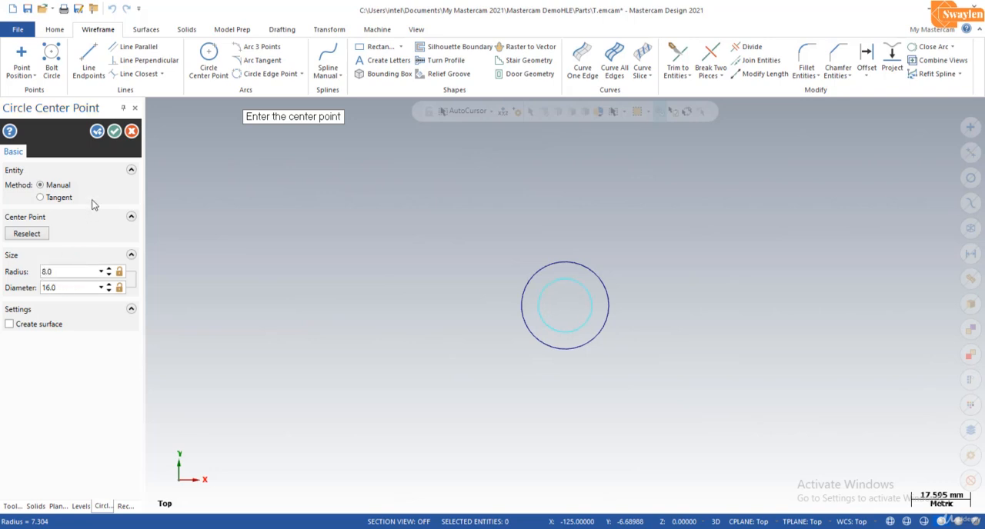
click(114, 131)
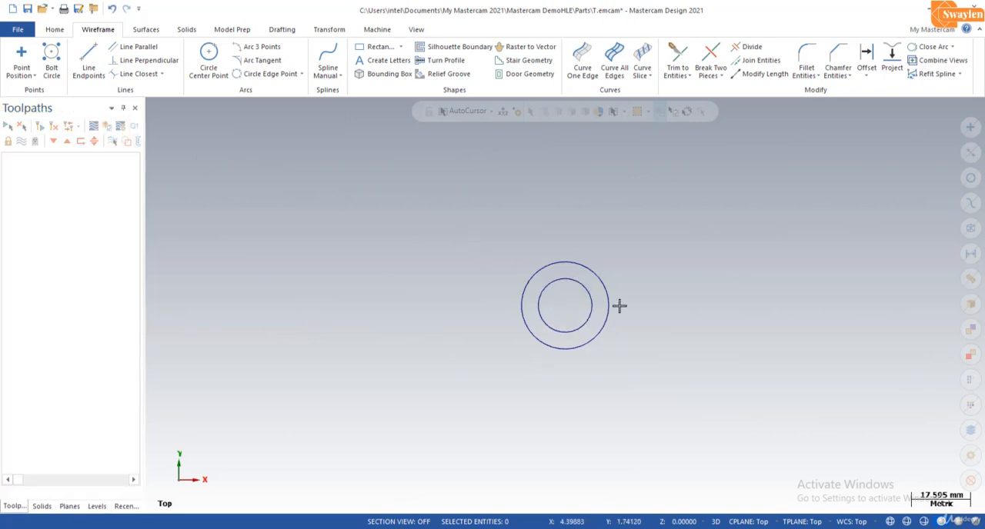
- Copy the 8 mm radius circle by -40 mm along X with Translate and delete the original at the origin
click(586, 288)
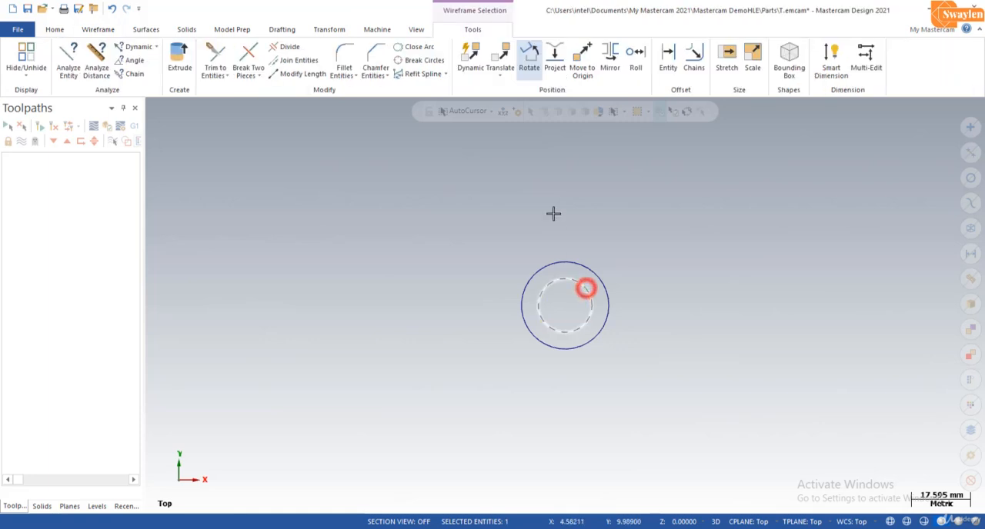
click(500, 60)
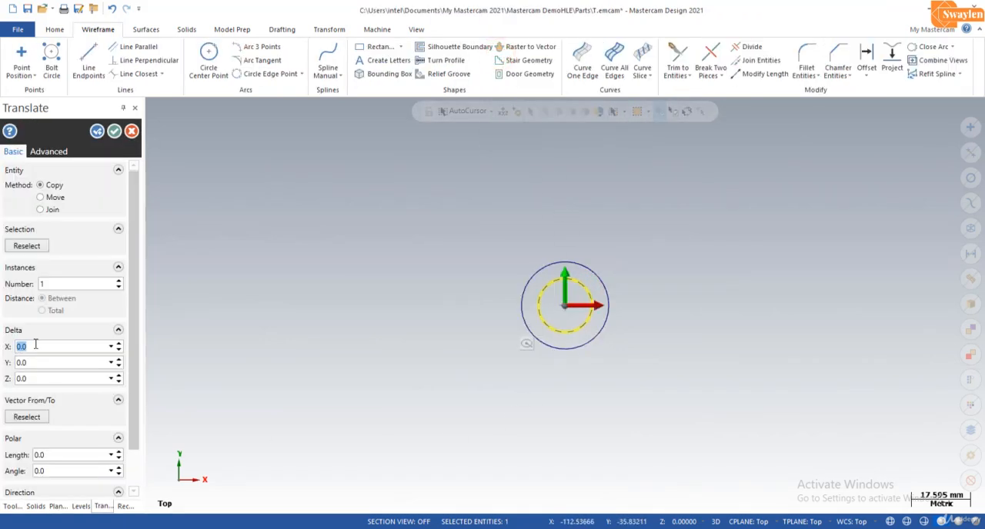
drag(35, 345, 9, 349)
text(-40)
key(Return)
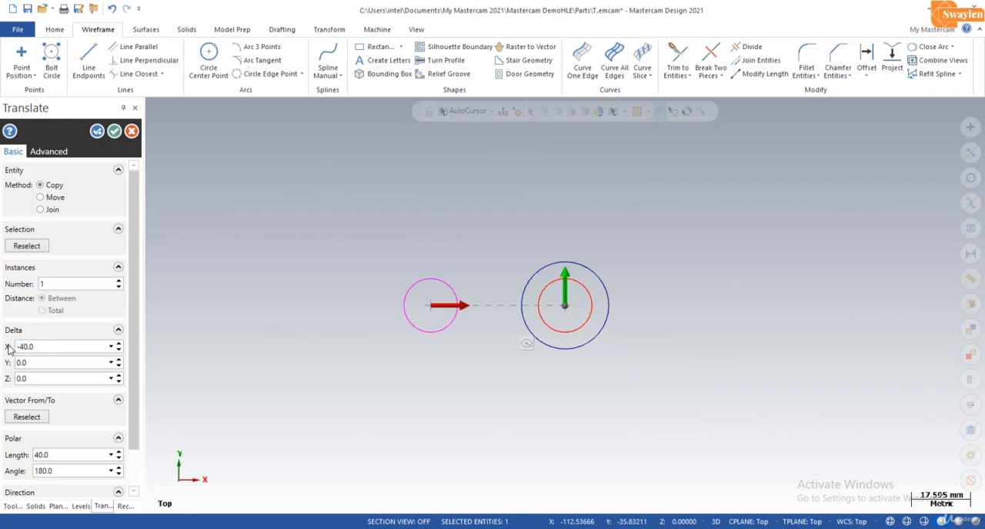
click(118, 133)
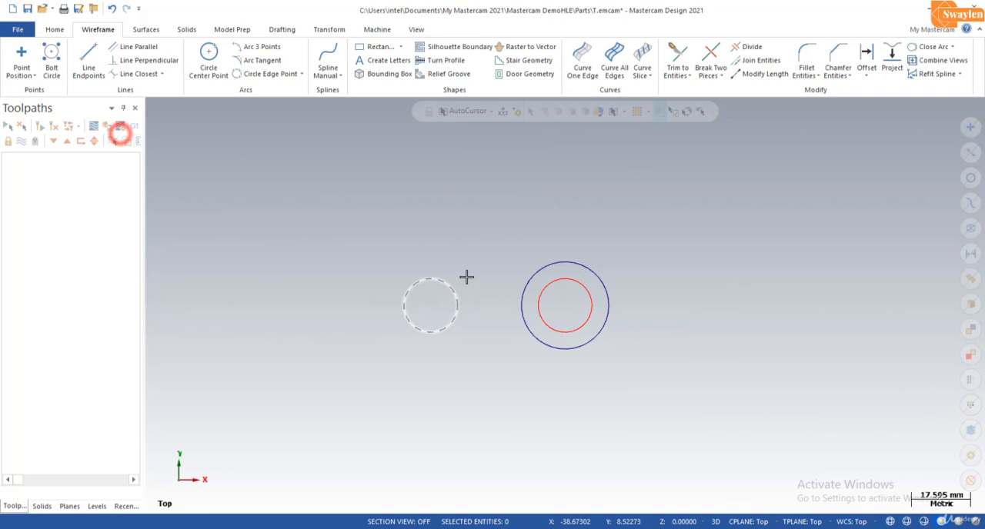
click(554, 286)
key(Delete)
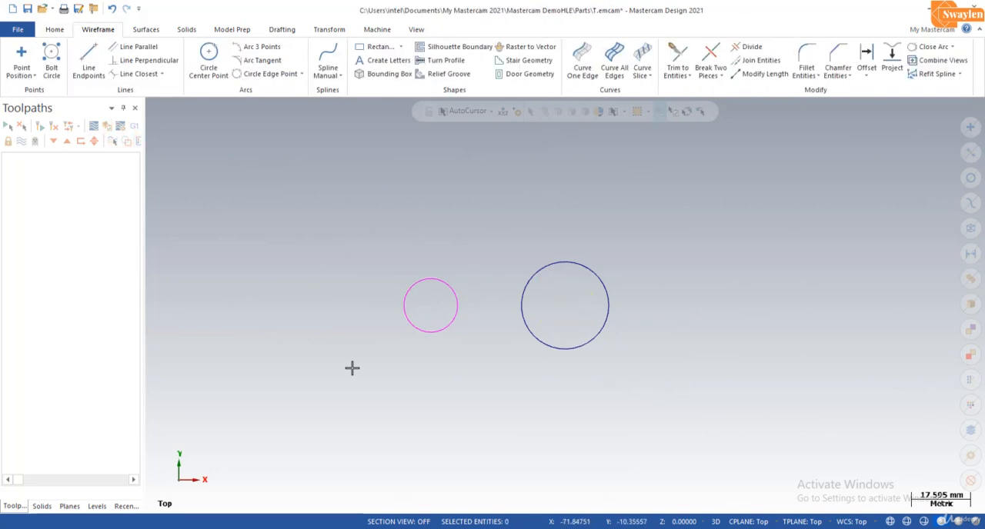
- Connect the two circles with an upper and a lower tangent line
scroll(547, 304, up, 4)
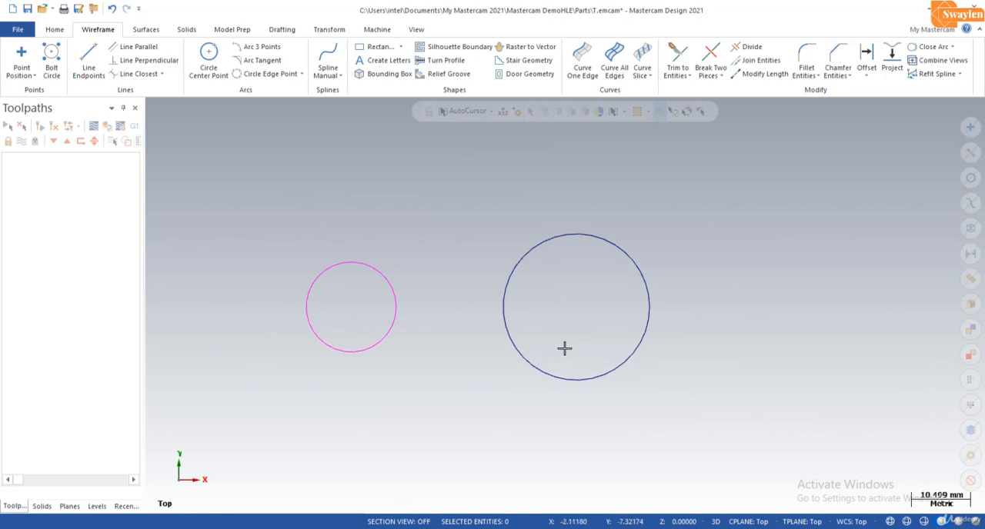
click(92, 57)
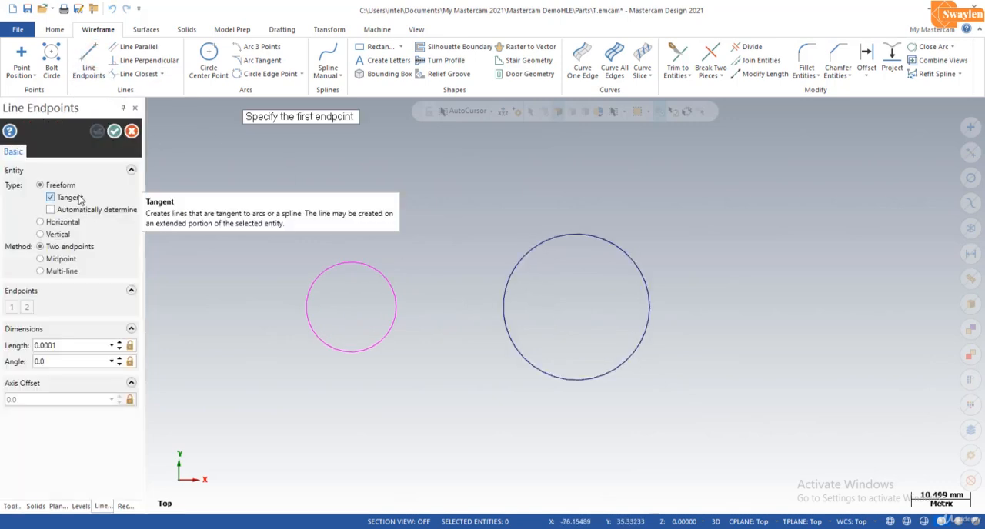
click(329, 264)
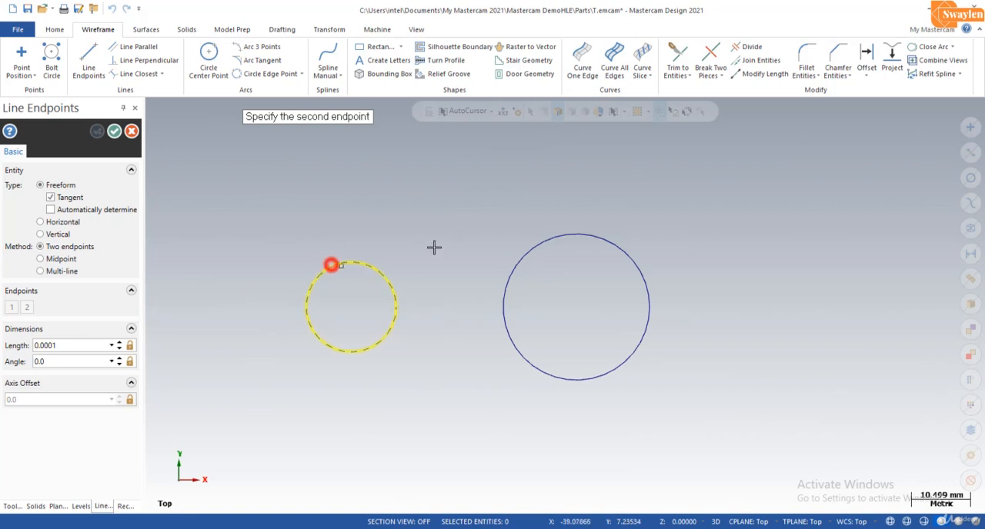
click(575, 231)
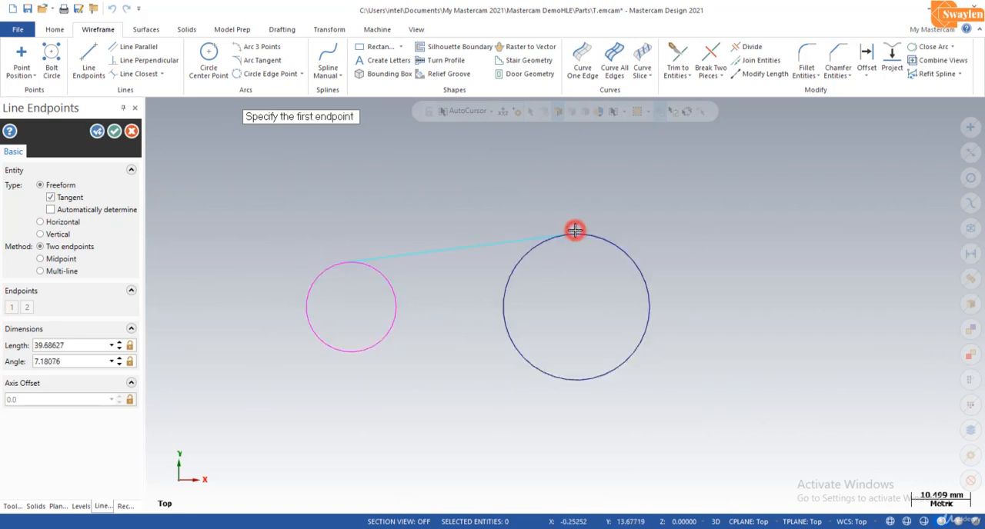
click(575, 382)
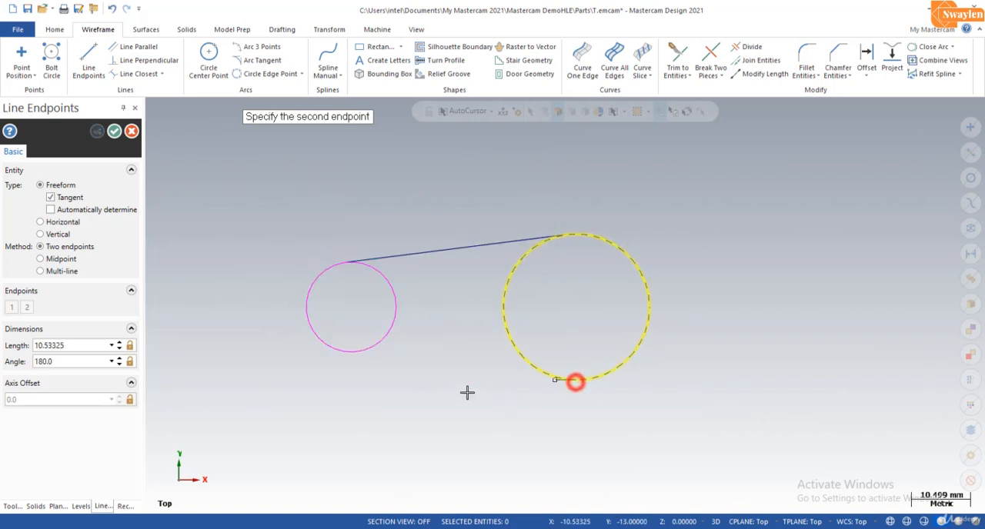
click(328, 349)
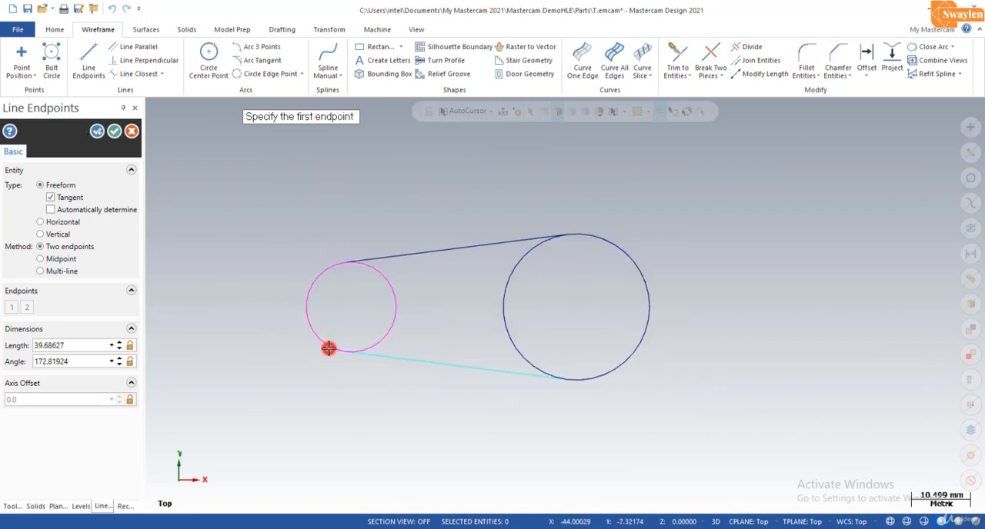
click(114, 131)
- Trim away the inner arcs of both circles between the tangent lines using Divide
click(748, 47)
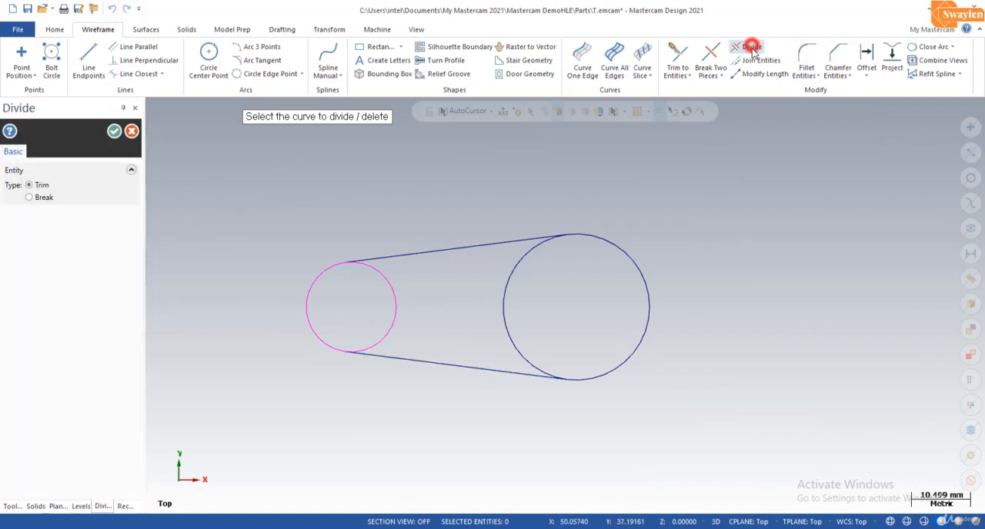
click(503, 300)
click(398, 302)
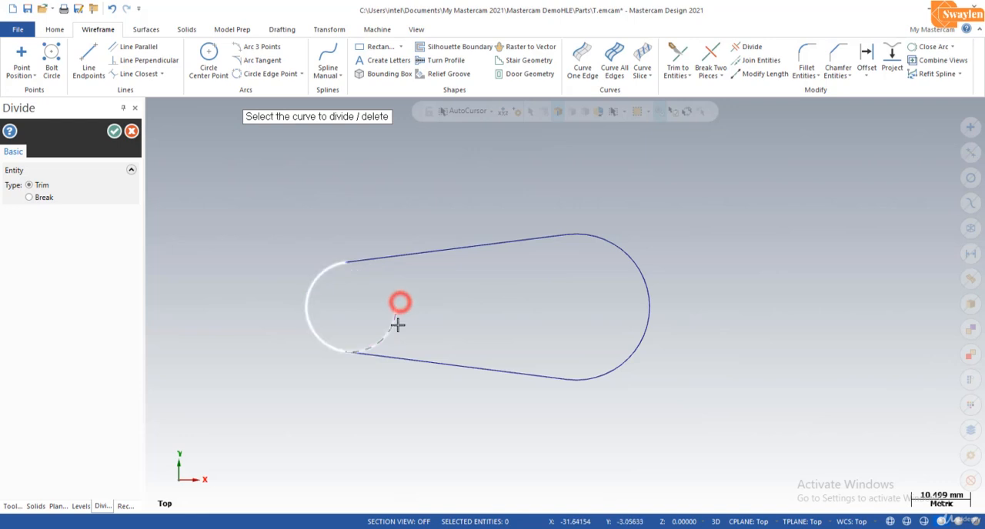
click(397, 325)
click(114, 131)
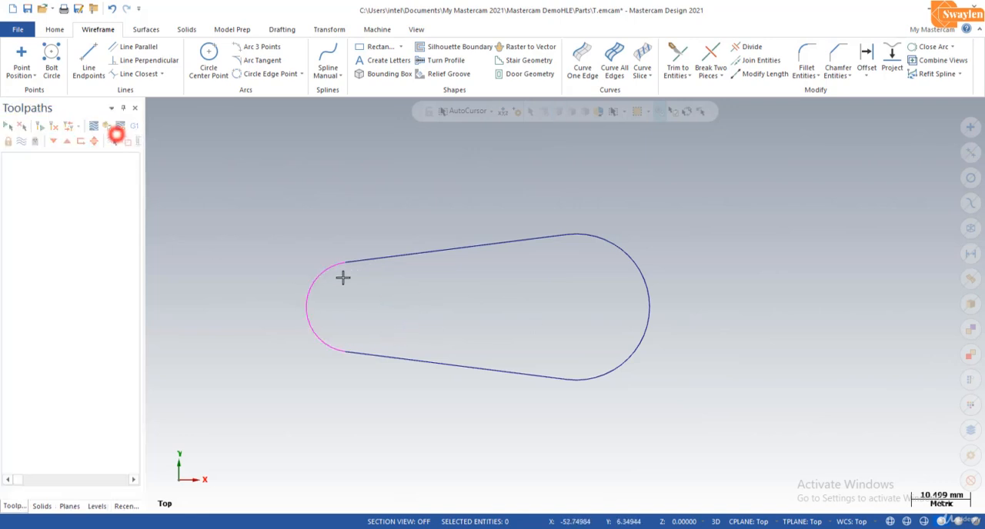
- Rotate one copy of both tangent lines and the small end arc by 90 degrees about the large arc's centre
scroll(384, 254, down, 2)
scroll(315, 320, up, 3)
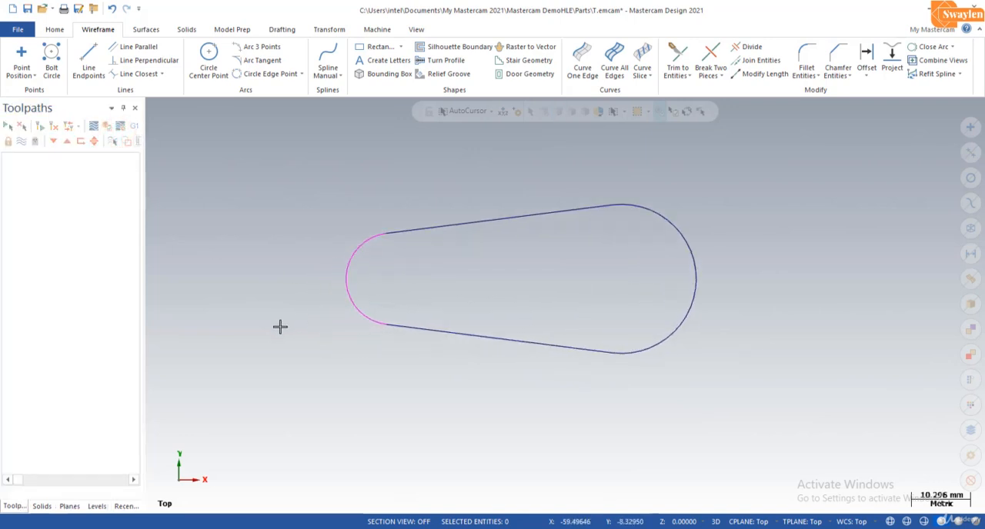
scroll(278, 322, down, 1)
click(417, 240)
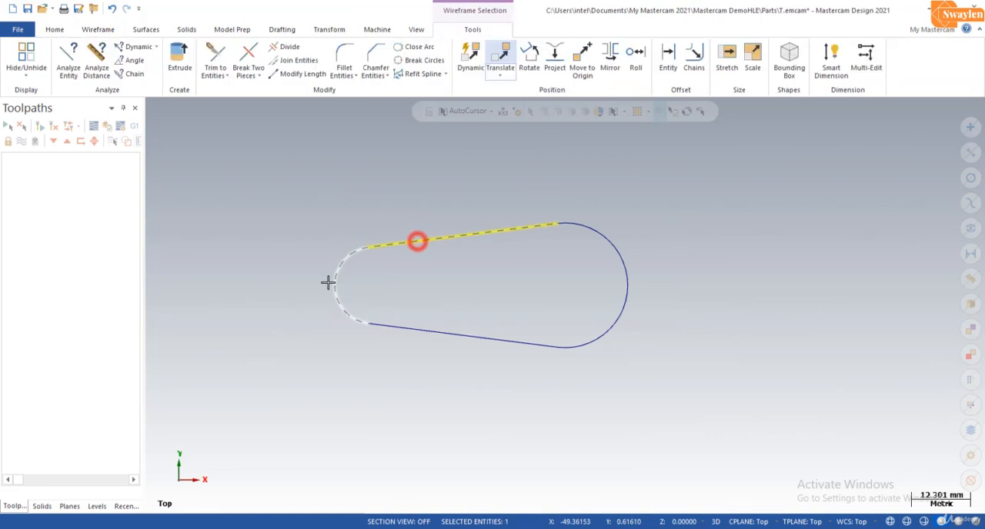
click(336, 281)
click(425, 338)
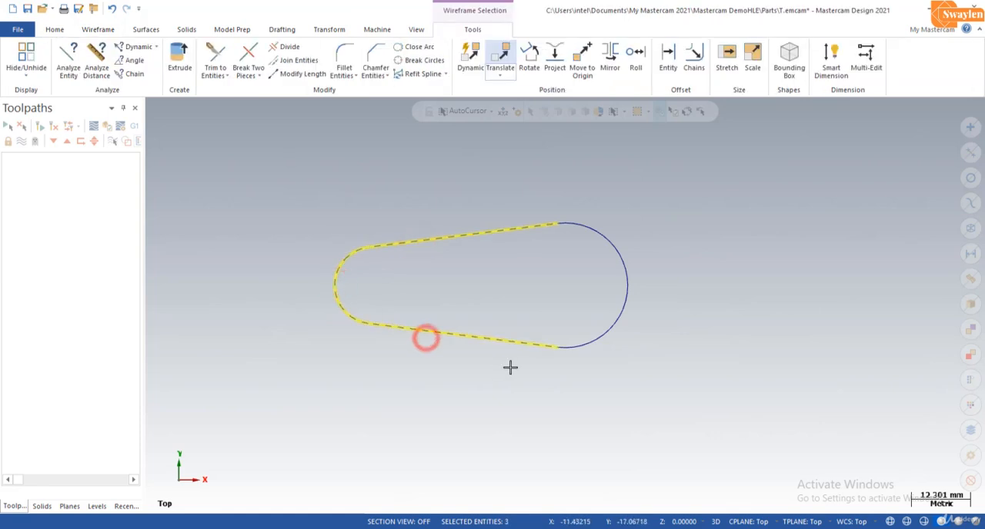
click(529, 56)
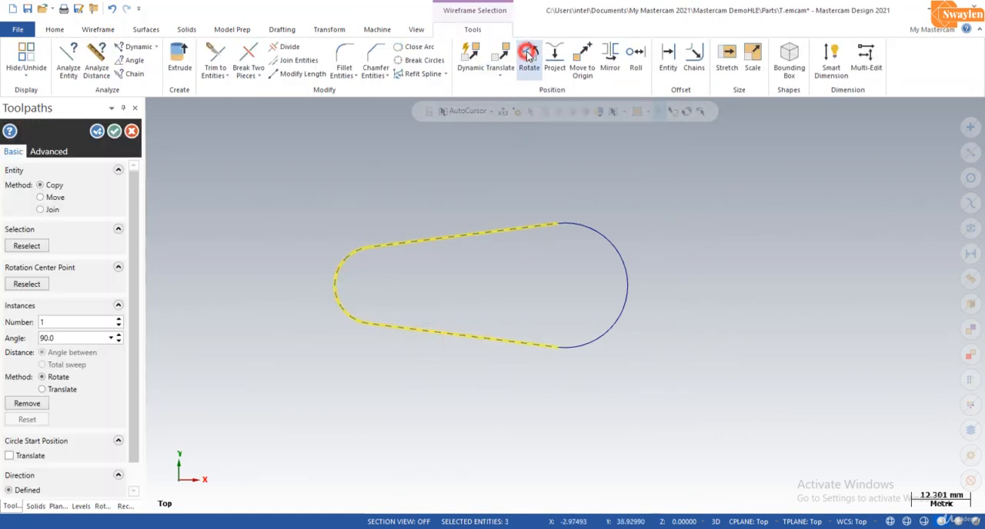
drag(567, 264, 567, 152)
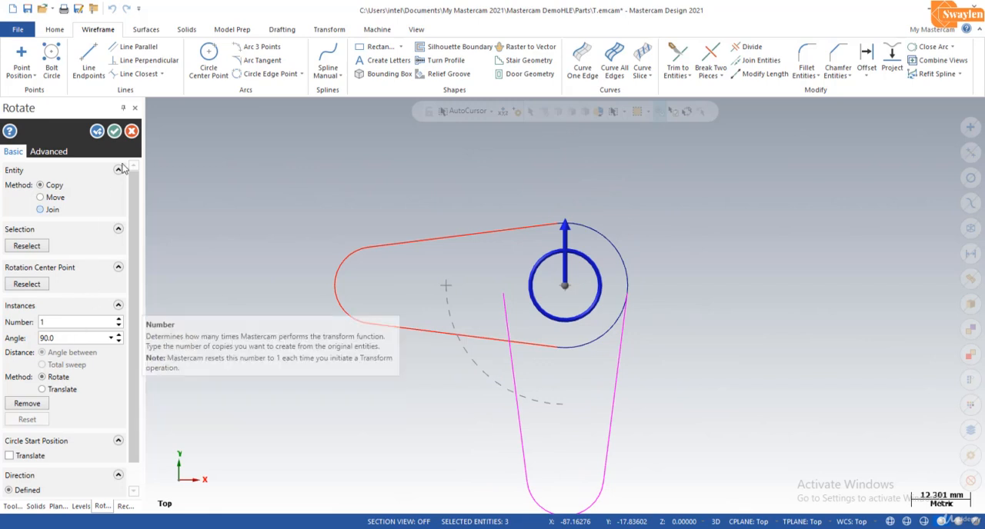
click(114, 130)
- Trim the line and arc segments where the two arms overlap using Divide, leaving one L-shaped outline
scroll(444, 226, down, 4)
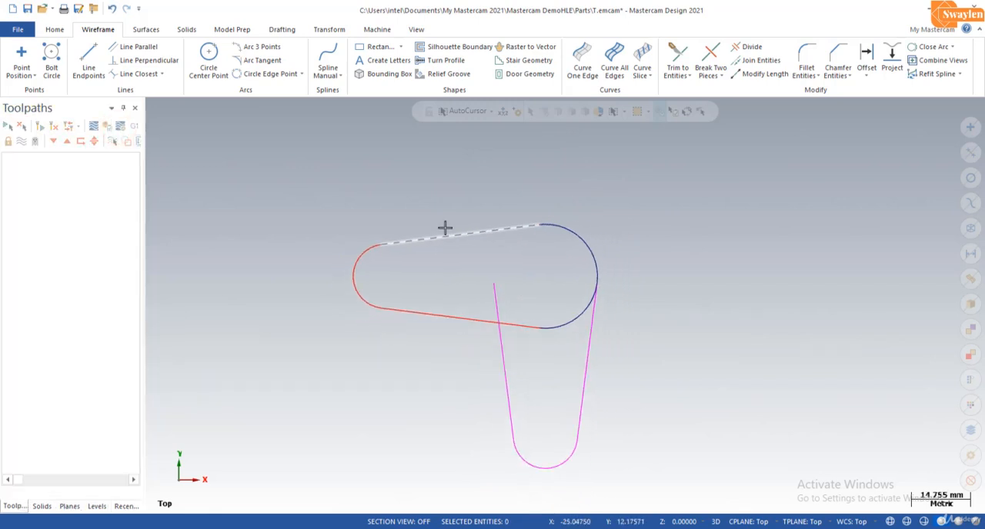
scroll(545, 380, up, 4)
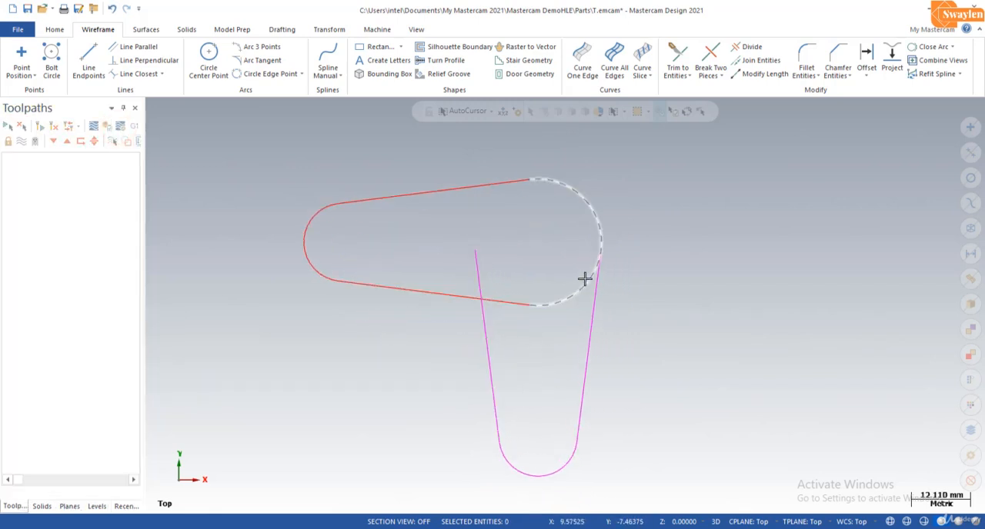
click(753, 47)
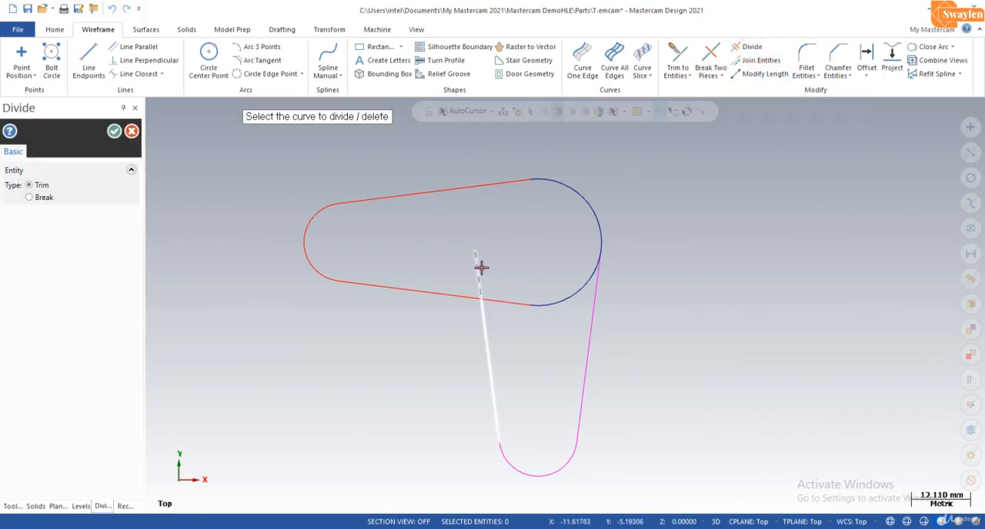
click(481, 267)
click(503, 305)
click(552, 303)
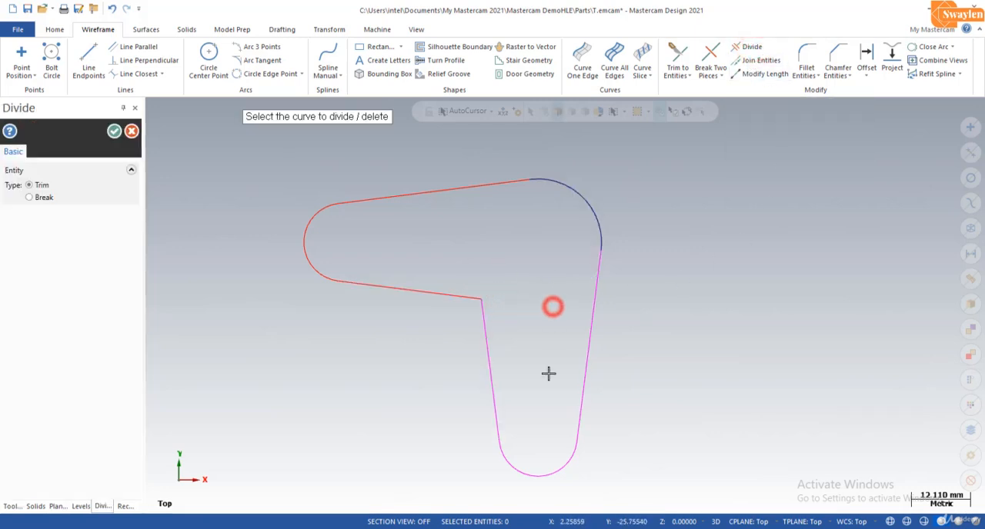
click(114, 131)
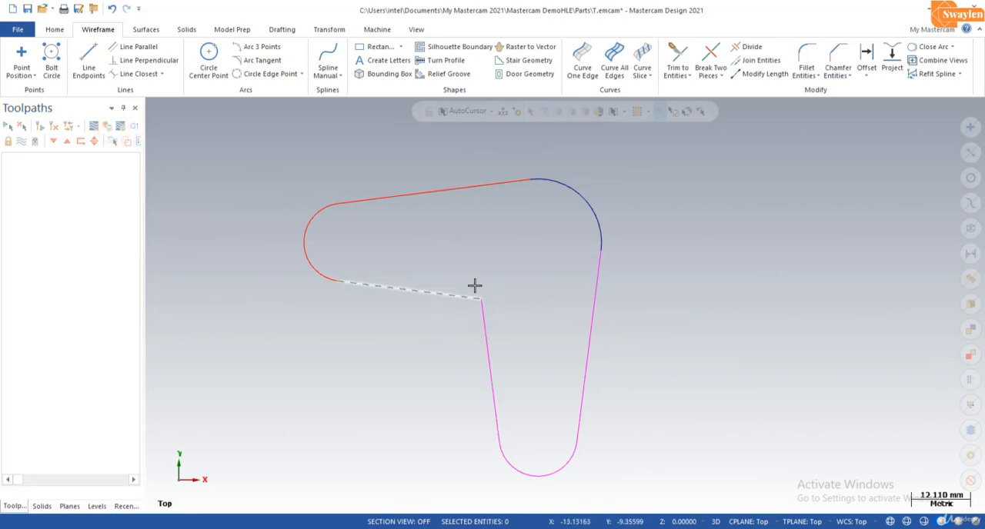
- Fillet the sharp inner corner between the two arms of the L-shaped outline with an 8 mm radius, trimming the lines
click(806, 60)
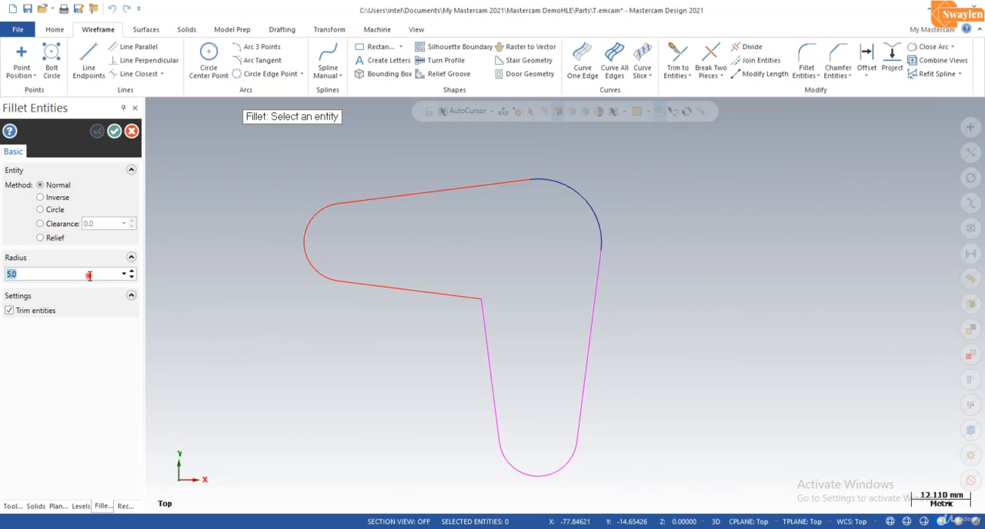
text(8)
click(457, 295)
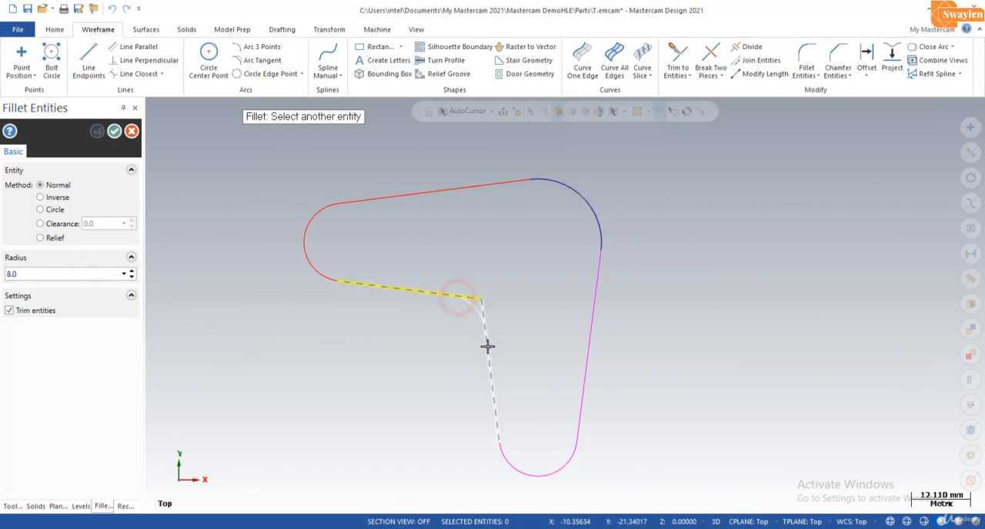
click(487, 346)
click(115, 132)
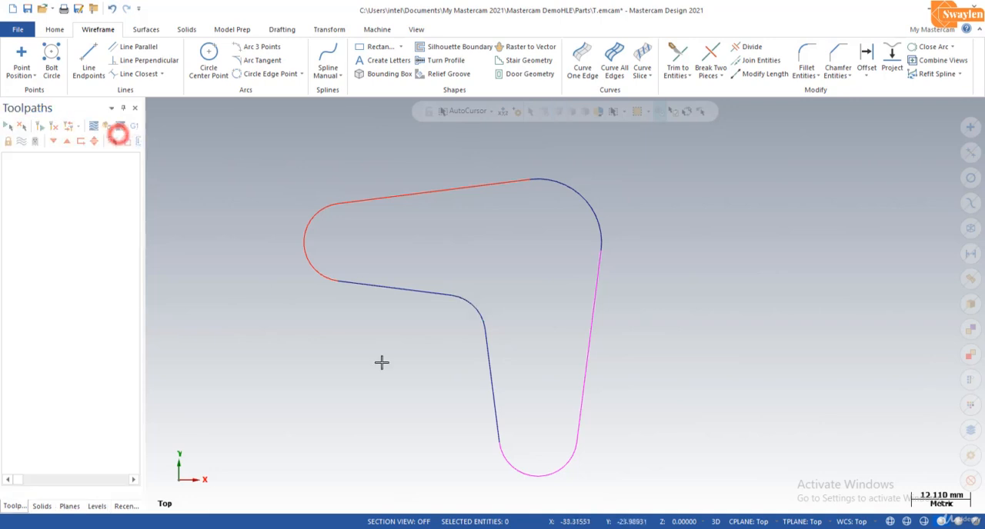
- Extrude the closed L-shaped profile 5 mm upward as a new solid body, reversing the default direction
click(416, 30)
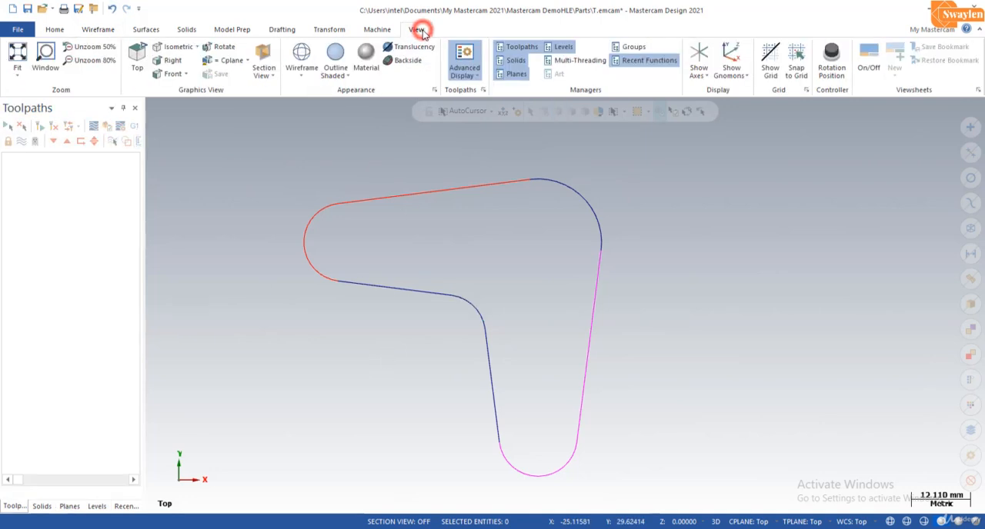
click(170, 47)
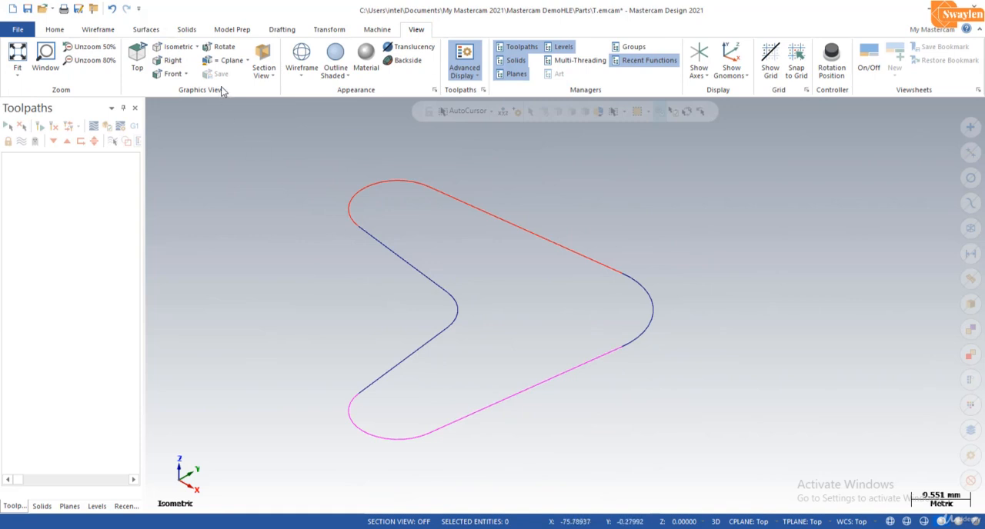
click(187, 29)
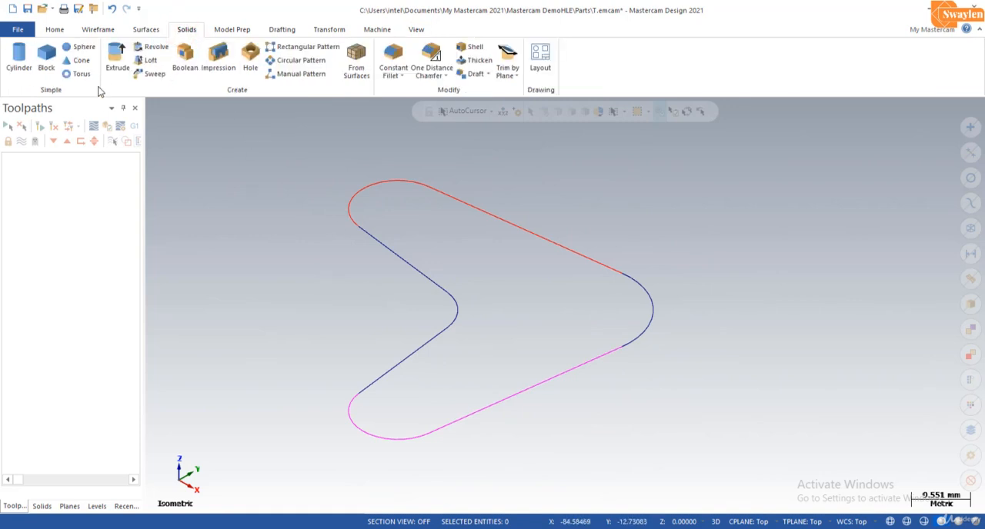
click(117, 59)
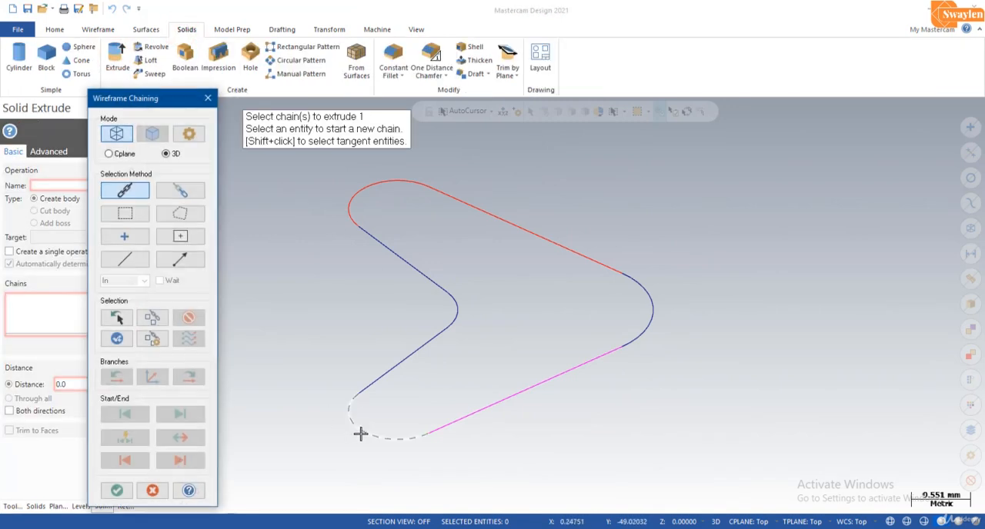
click(358, 411)
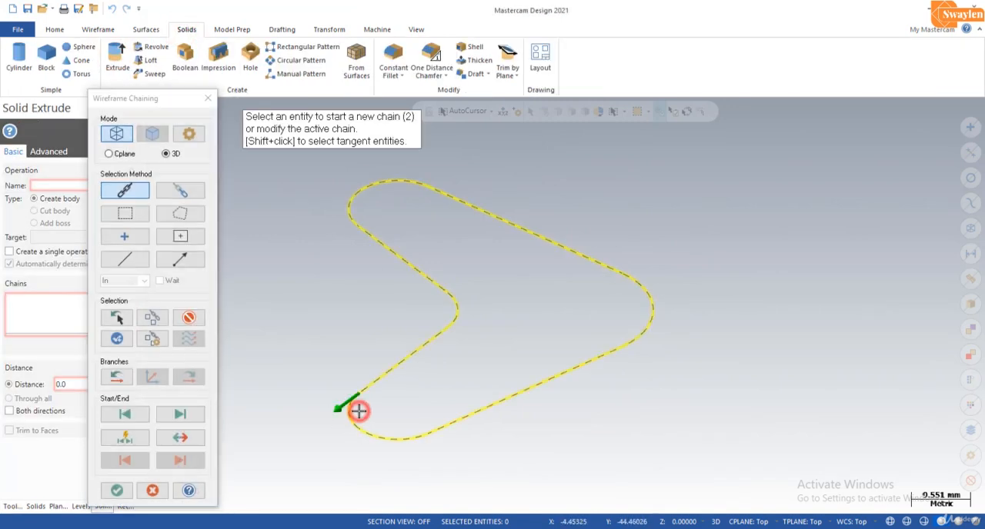
click(118, 490)
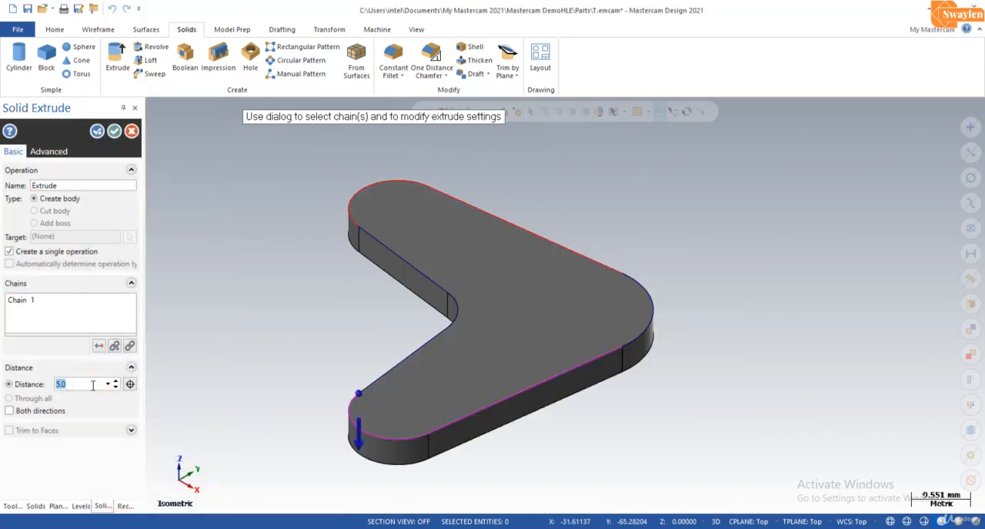
click(99, 347)
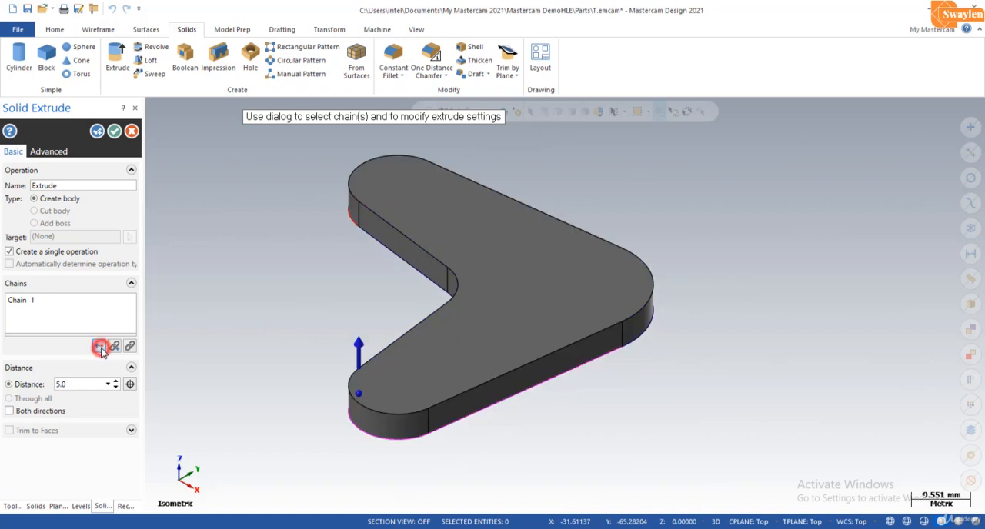
click(113, 131)
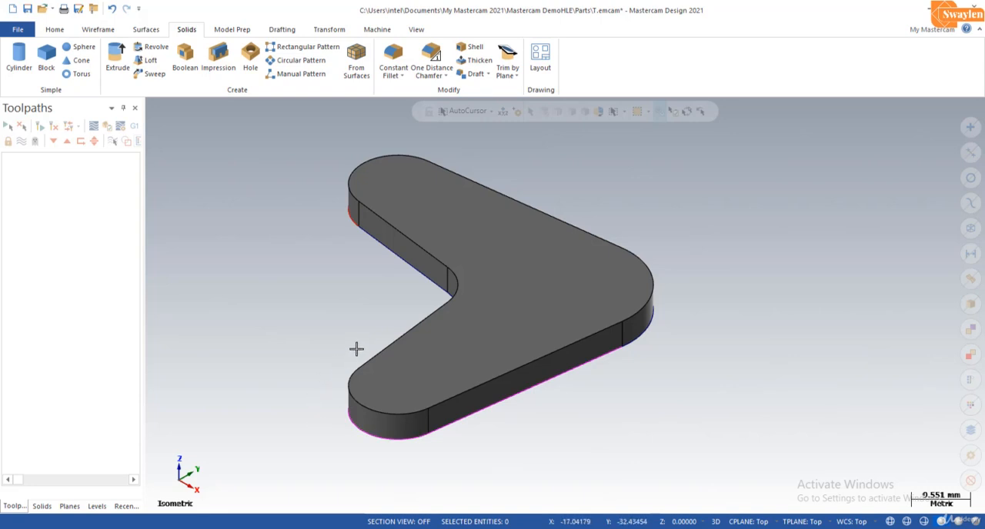
- Add a default mill machine group to the part
click(377, 29)
click(17, 67)
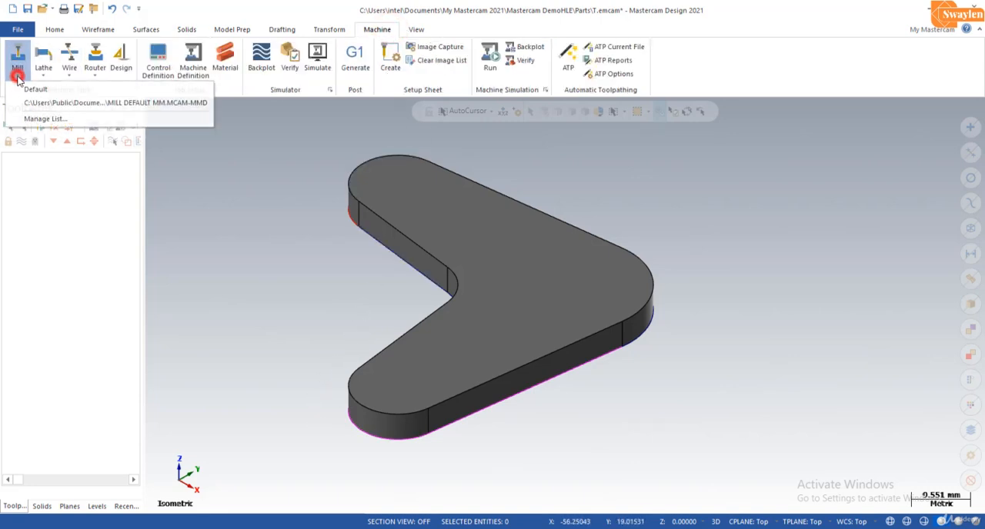
click(23, 91)
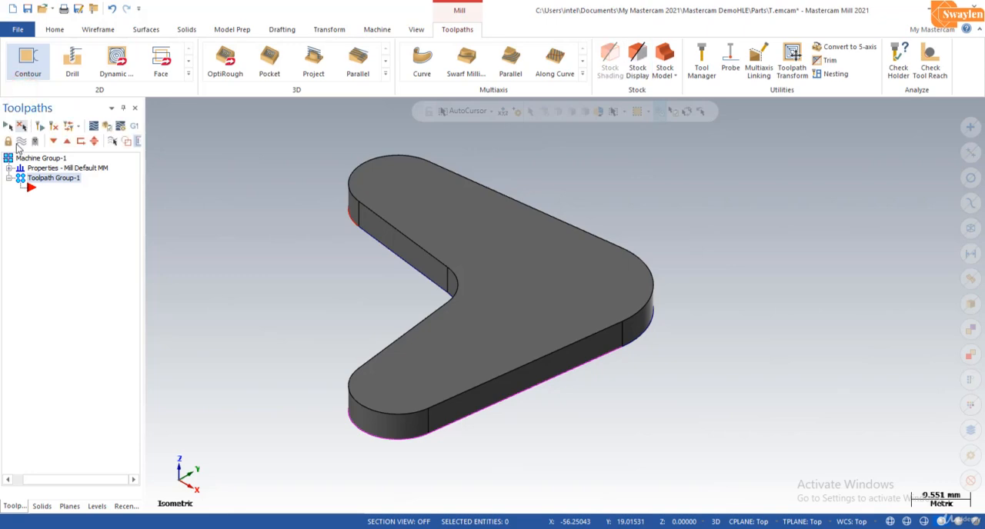
- Define rectangular stock for the machine group from the extents of all solids
click(9, 168)
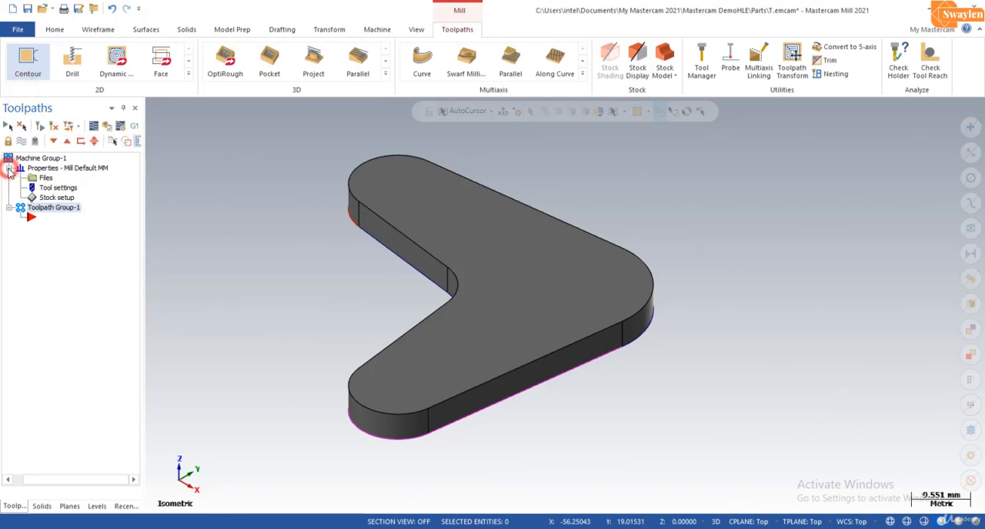
click(44, 197)
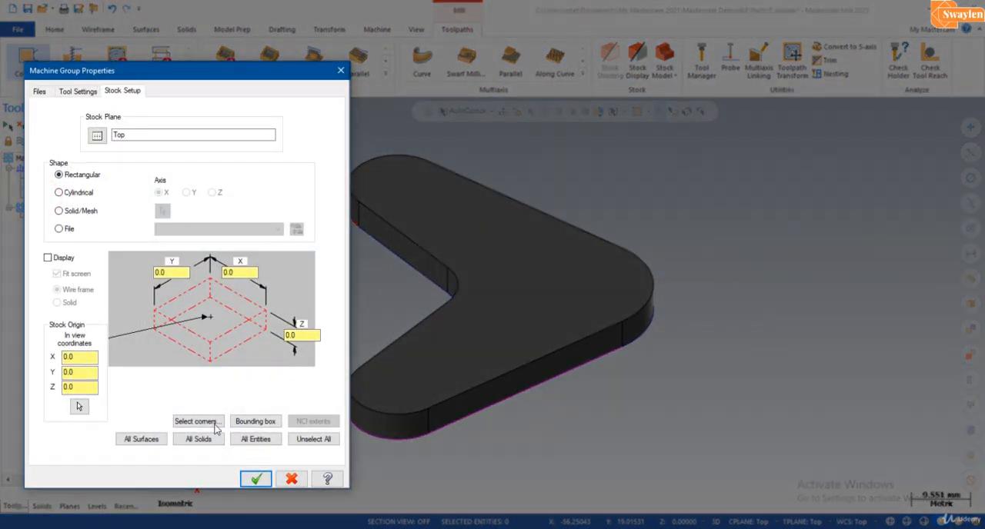
click(215, 439)
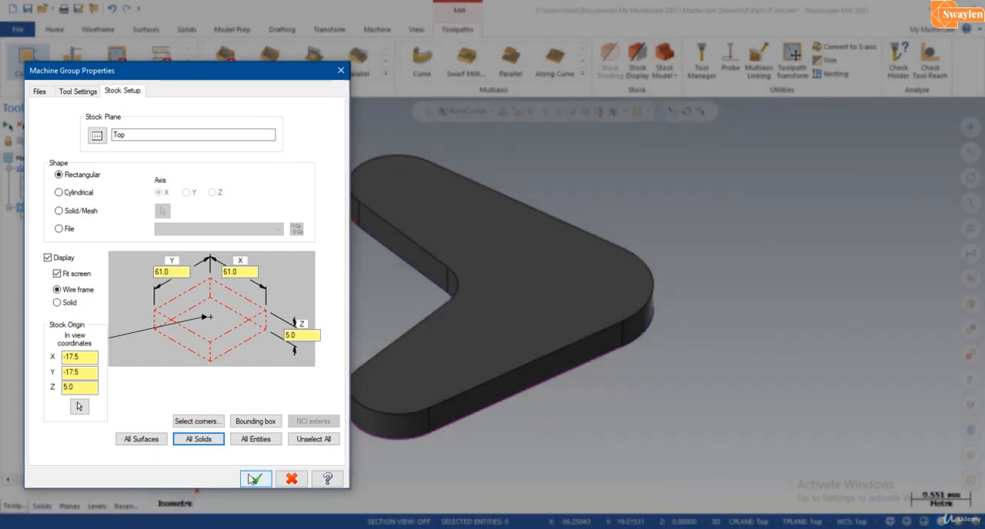
click(252, 478)
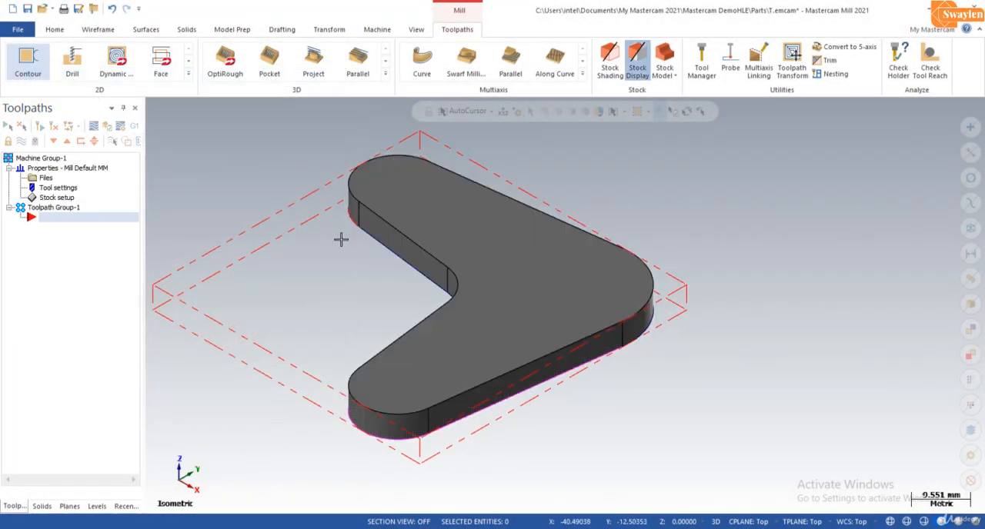
- Create a 2D Contour toolpath using the outer edge loop of the solid's top face as its chain
click(189, 75)
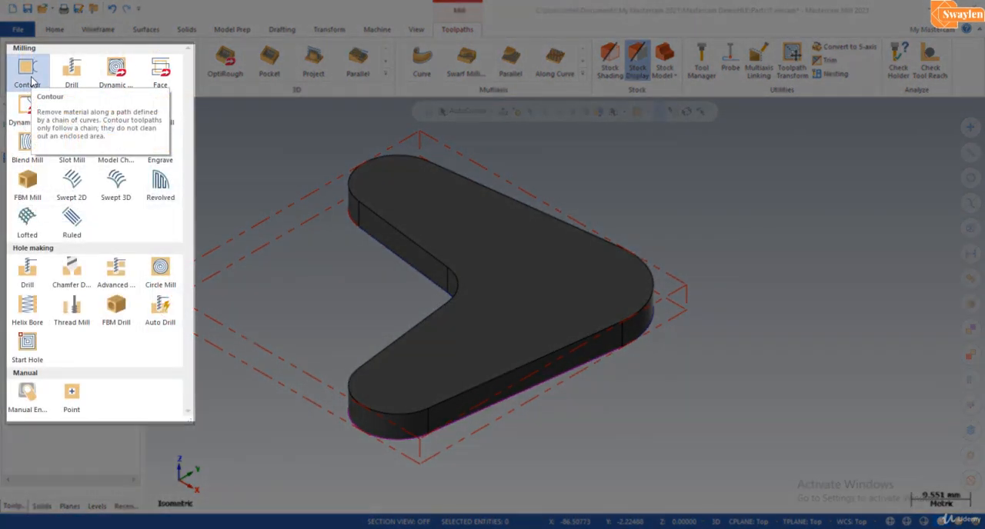
click(31, 79)
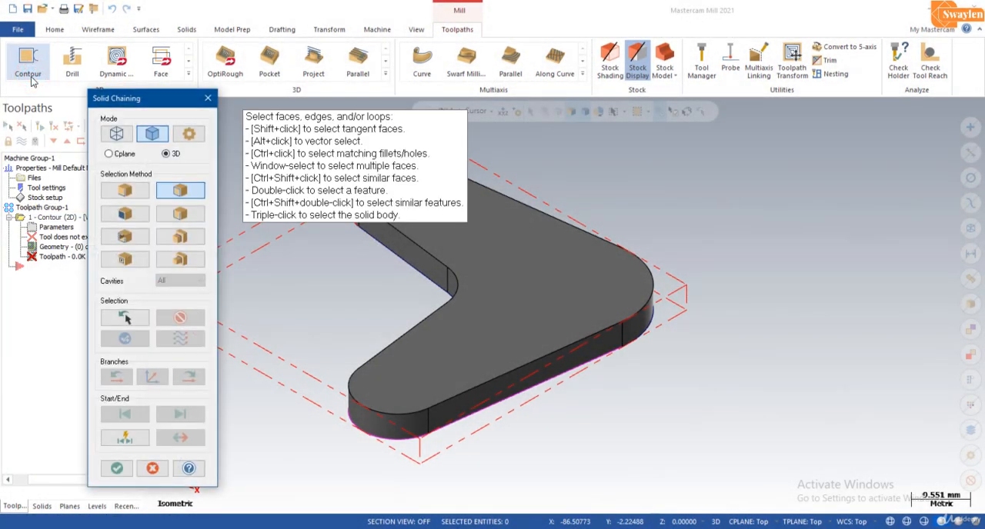
click(433, 256)
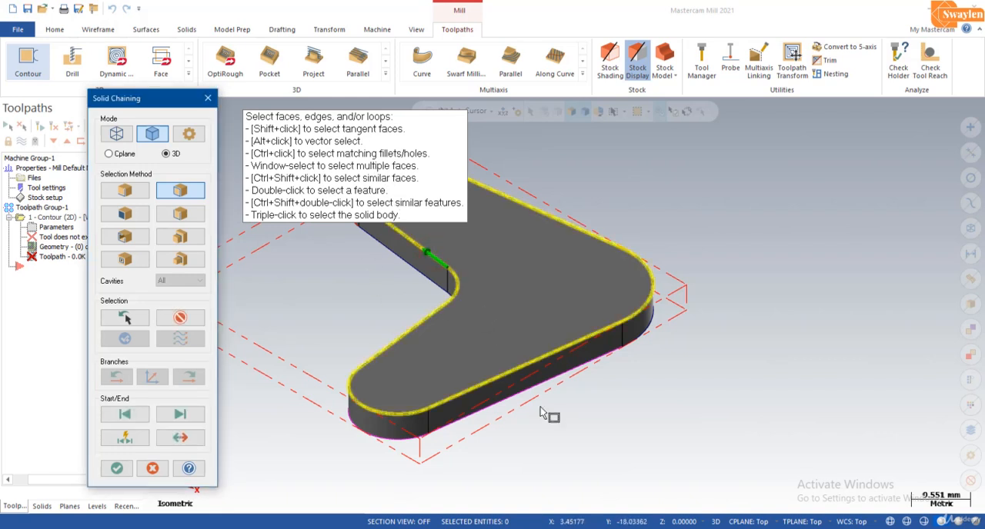
scroll(572, 413, down, 3)
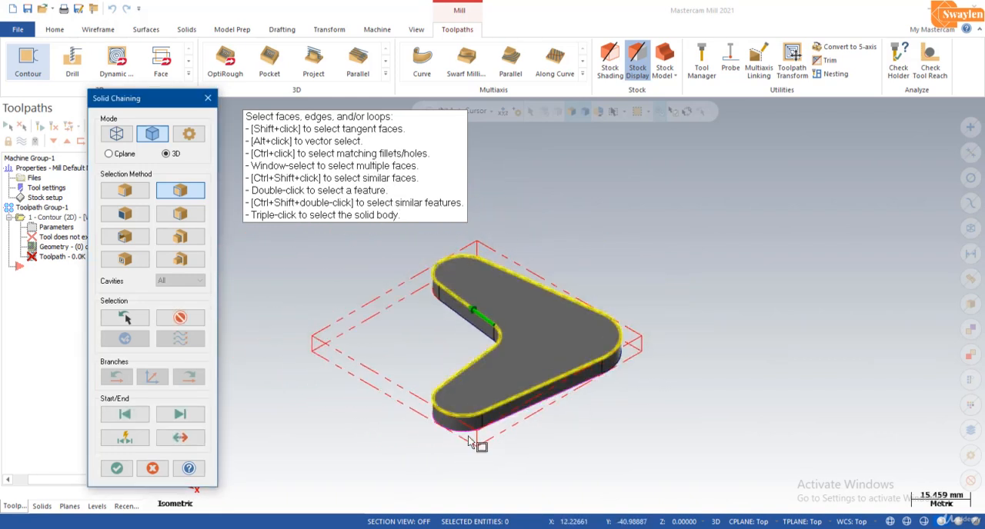
scroll(595, 446, up, 2)
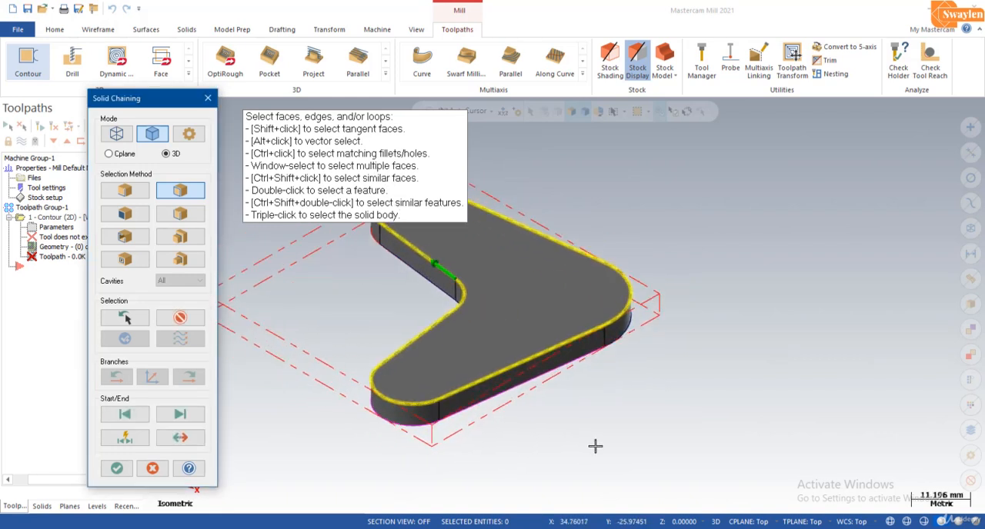
click(116, 468)
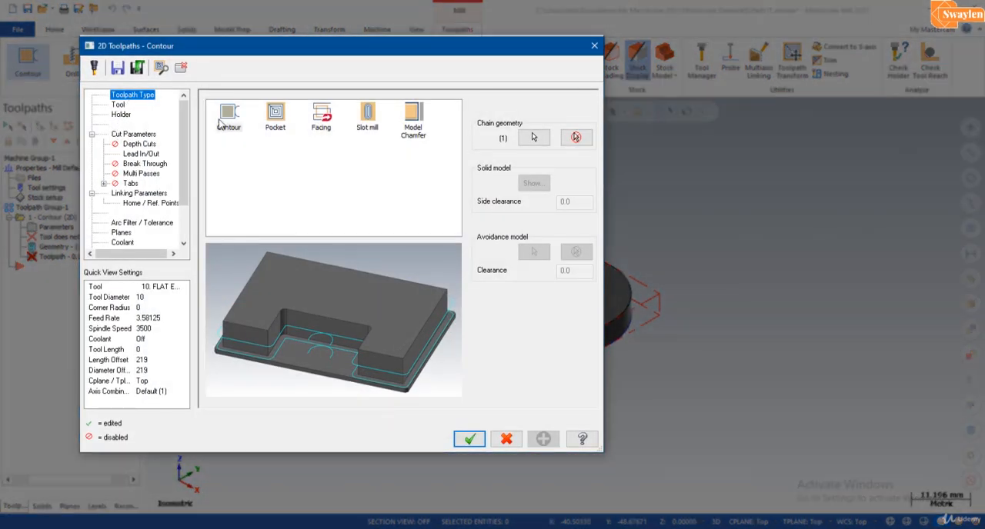
- Choose the 3 mm ball-nose end mill, number 233, from the tool library for the contour toolpath
click(119, 105)
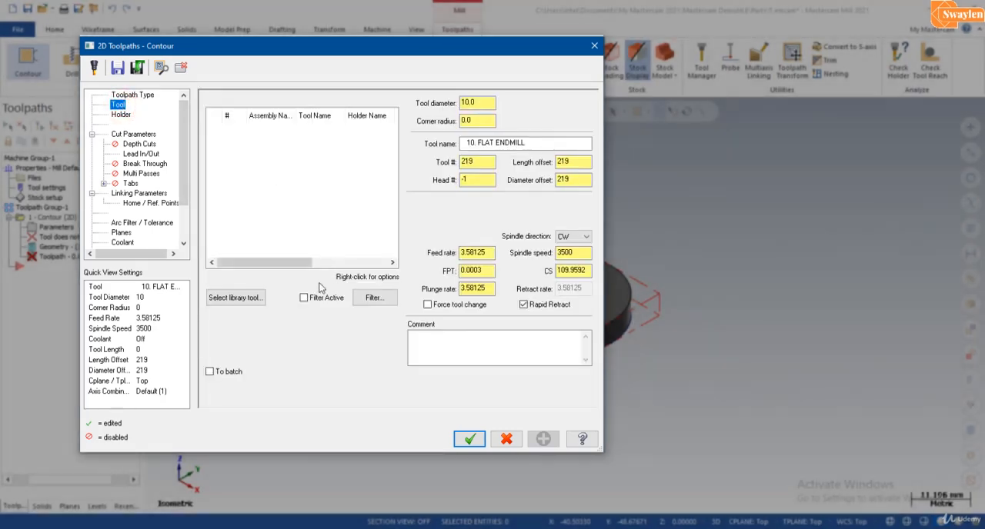
click(223, 298)
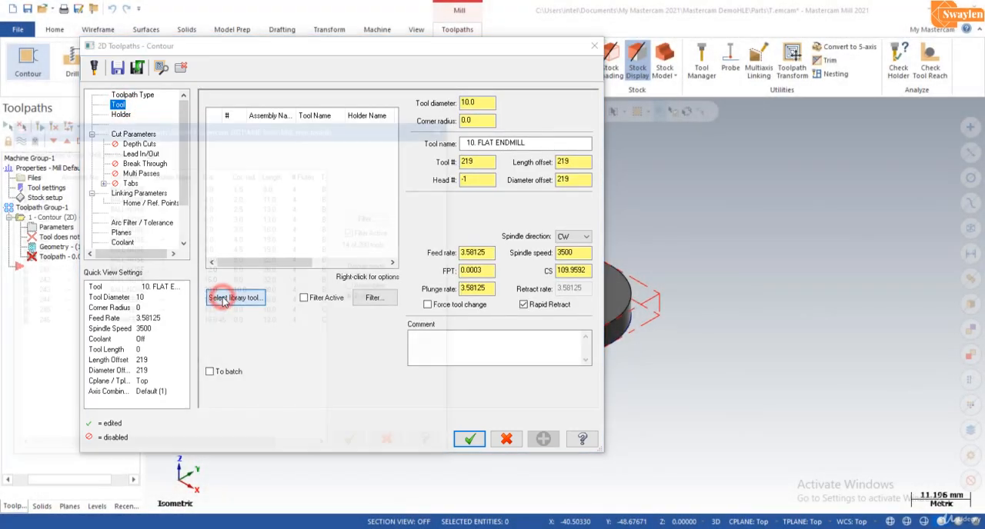
click(215, 187)
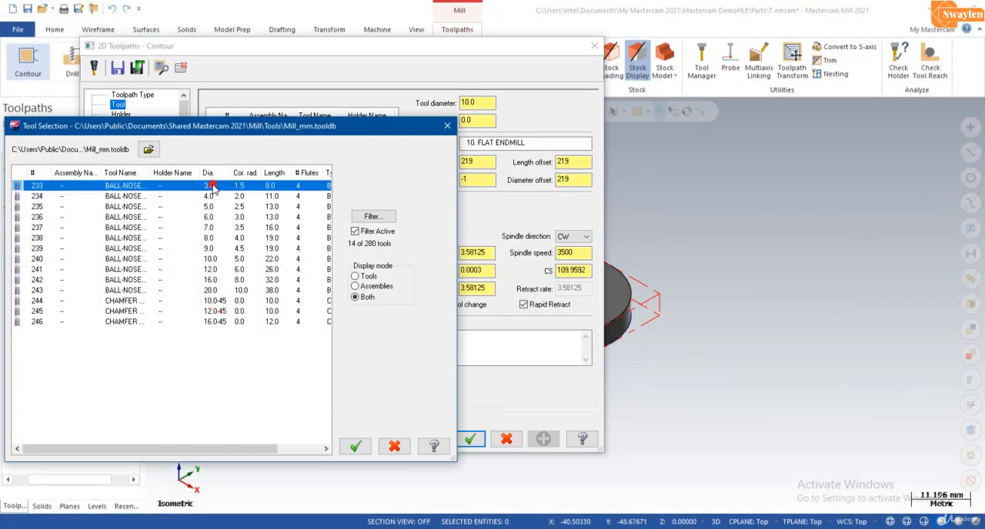
click(356, 446)
- Set the tool's diameter to 2 and corner radius to 0.5, and assign the B2C3-0016 holder
double_click(477, 102)
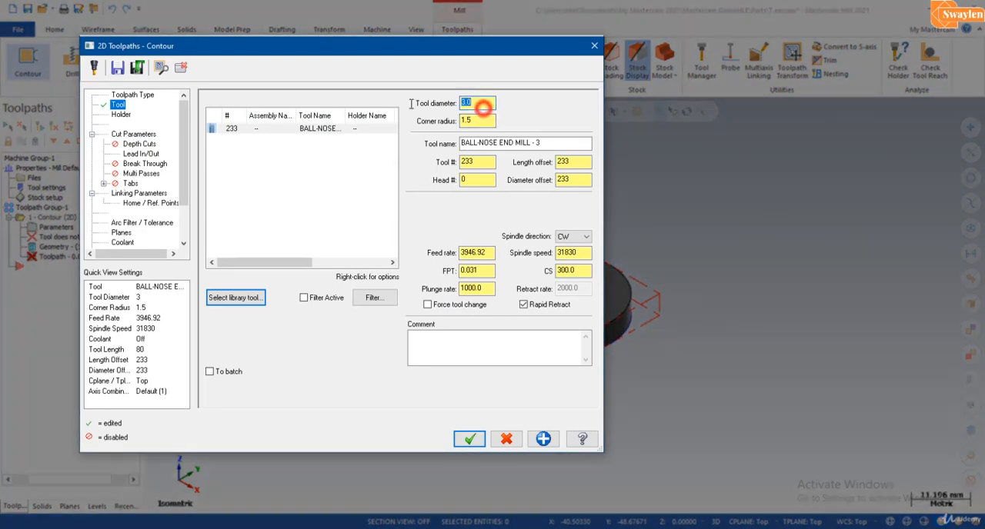
click(469, 121)
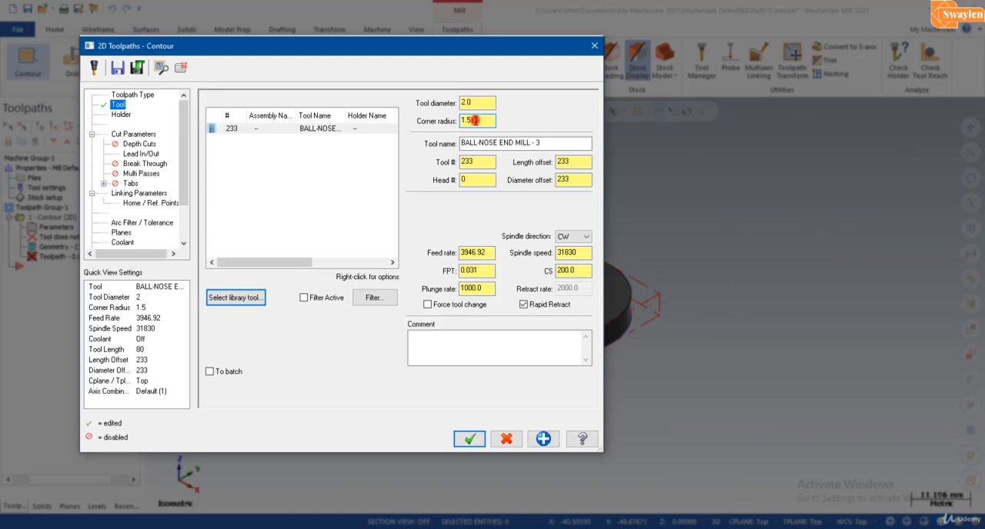
drag(475, 121, 456, 121)
text(.5)
click(484, 102)
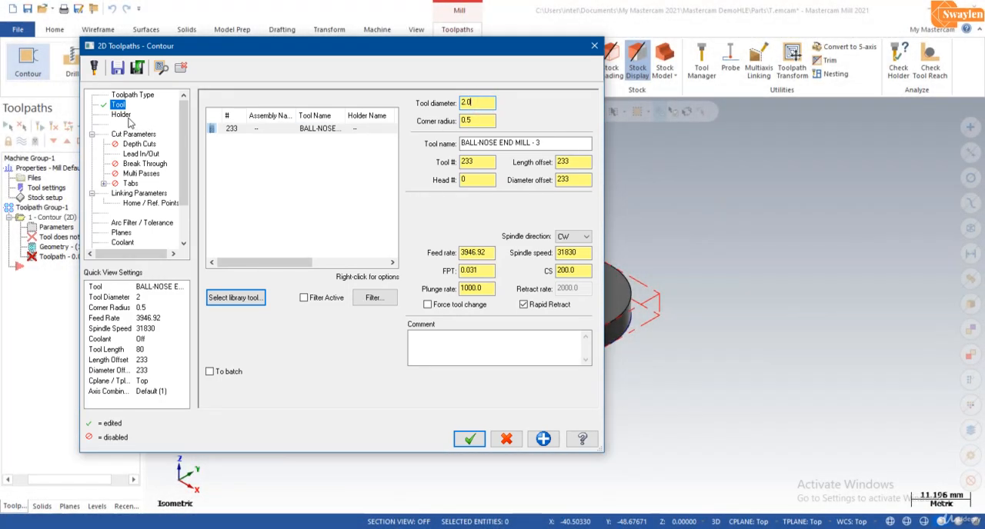
click(125, 117)
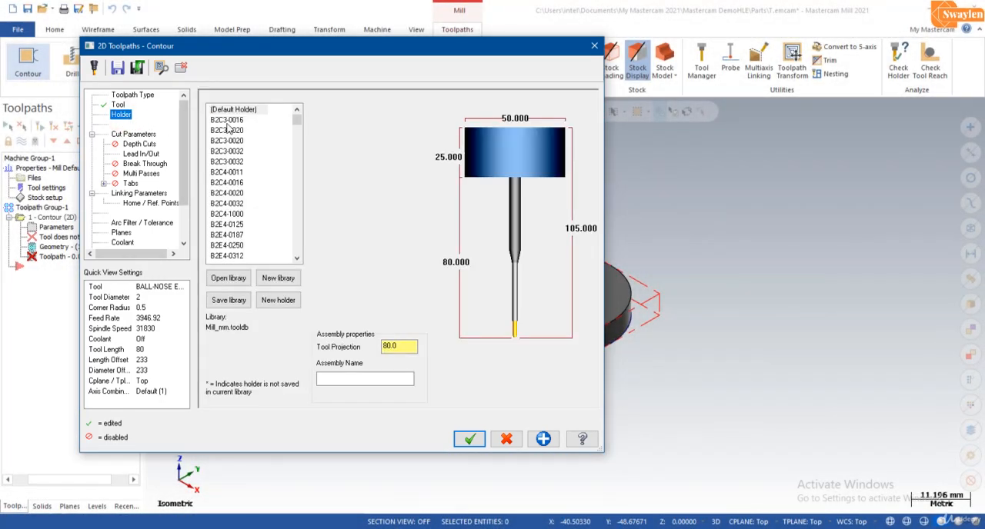
click(230, 120)
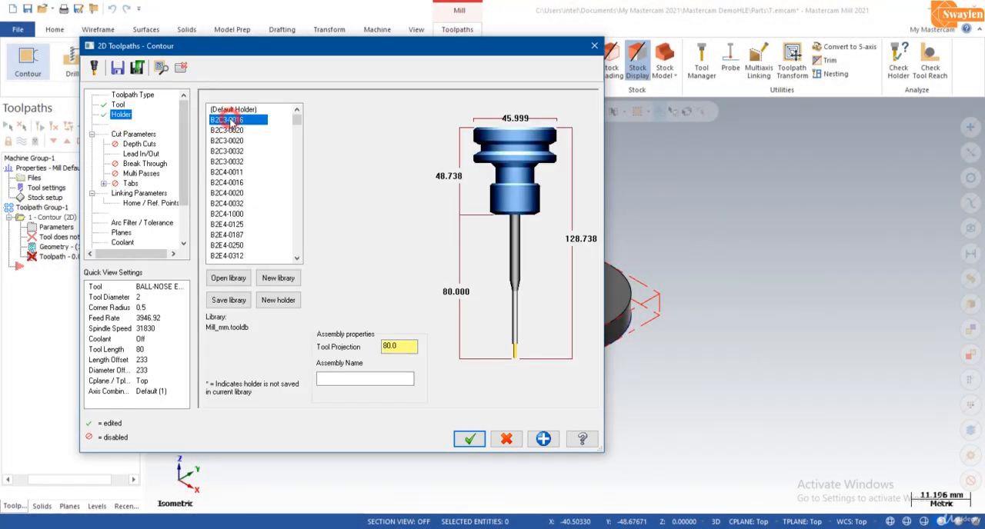
- Enable depth cuts for the contour with a max rough step of 1.0, 2 finish cuts and a 0.5 finish step
click(146, 135)
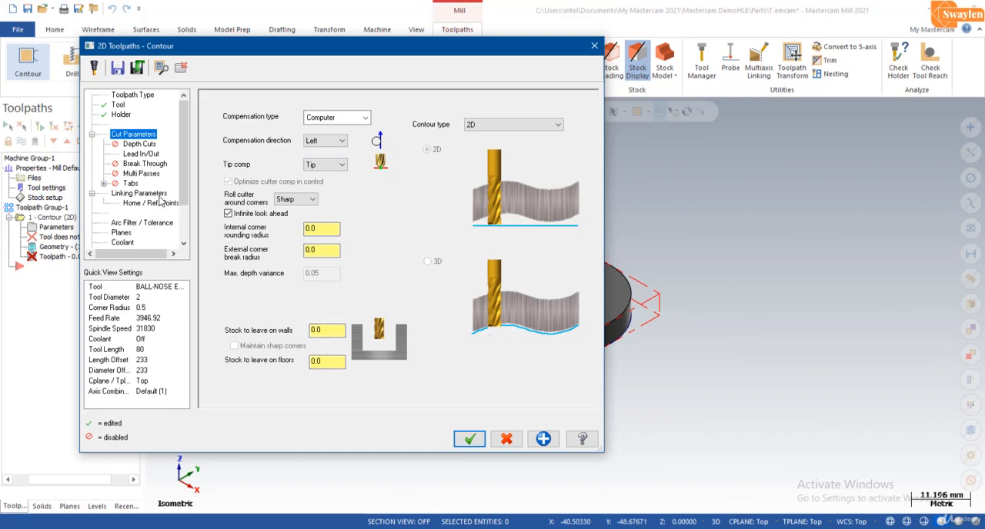
click(140, 145)
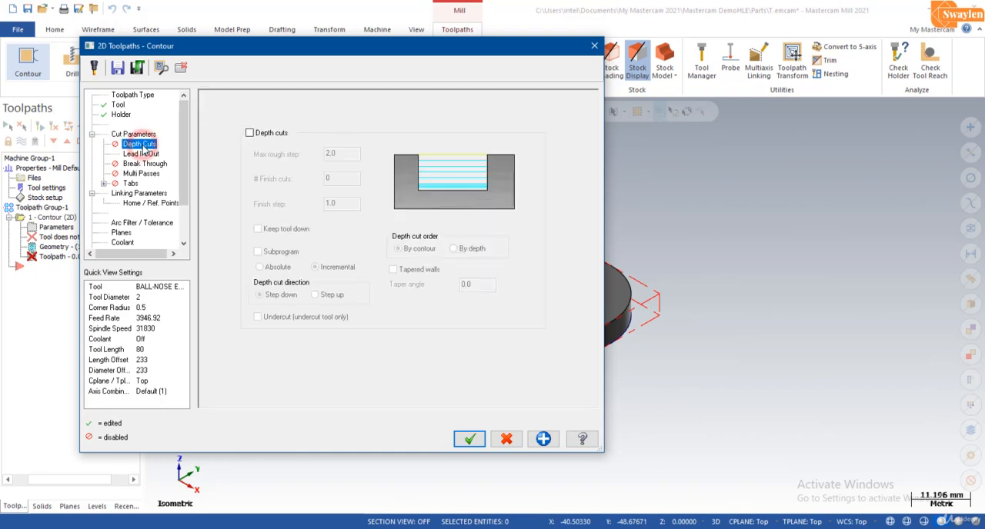
click(250, 133)
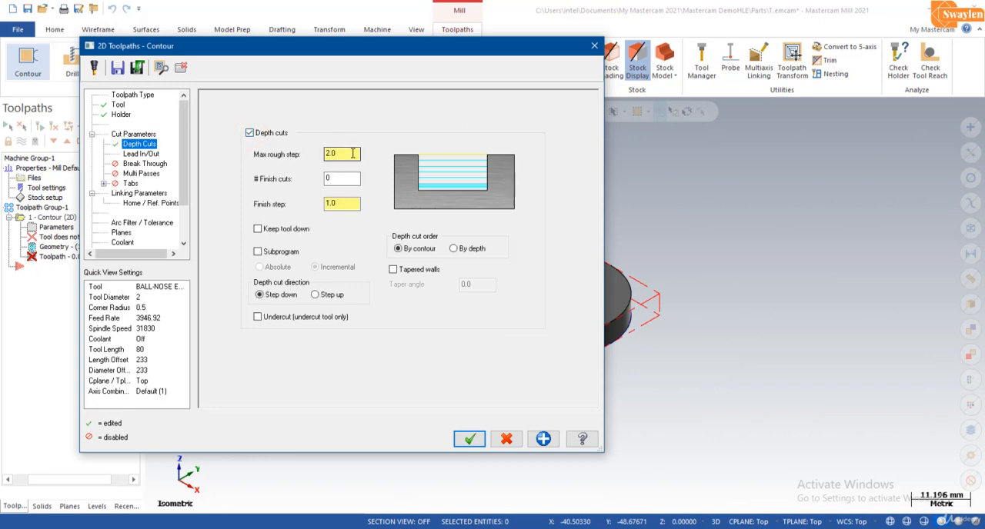
double_click(353, 154)
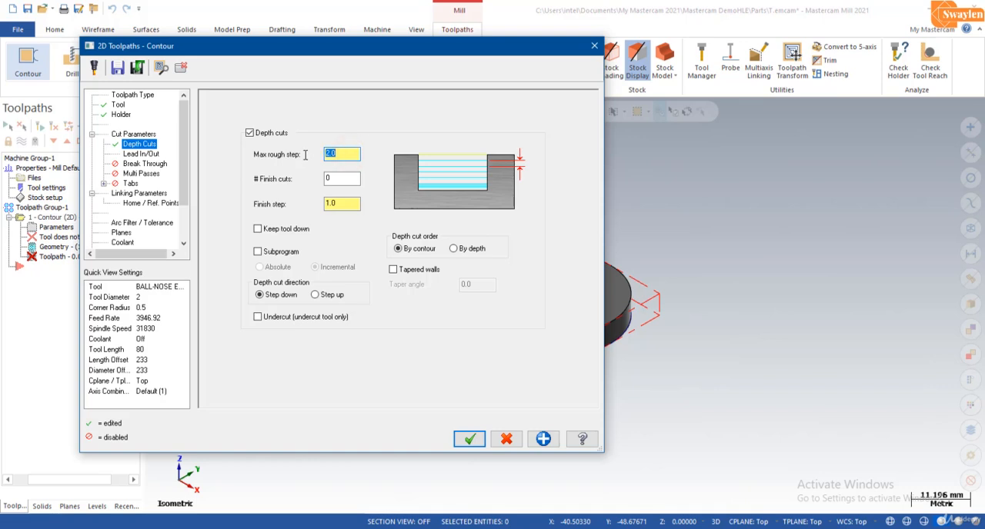
click(339, 179)
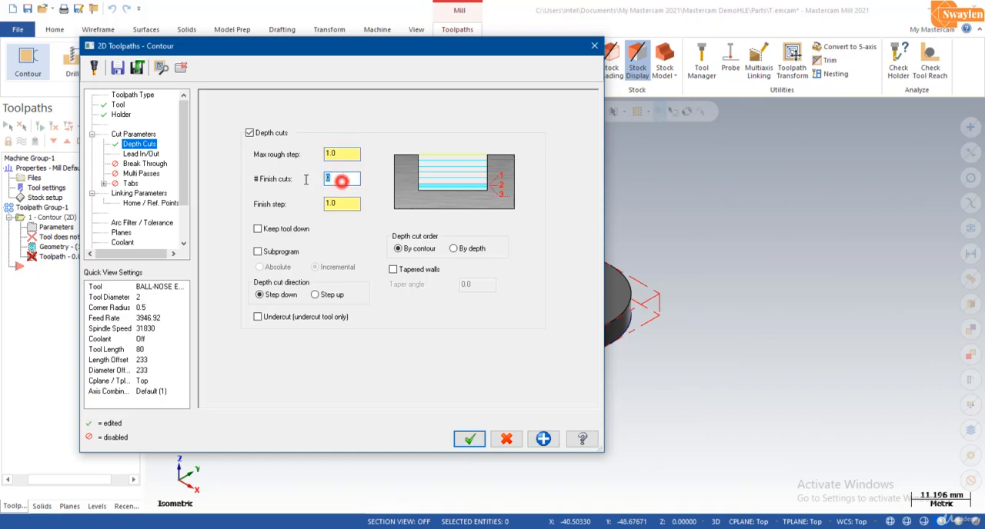
double_click(339, 204)
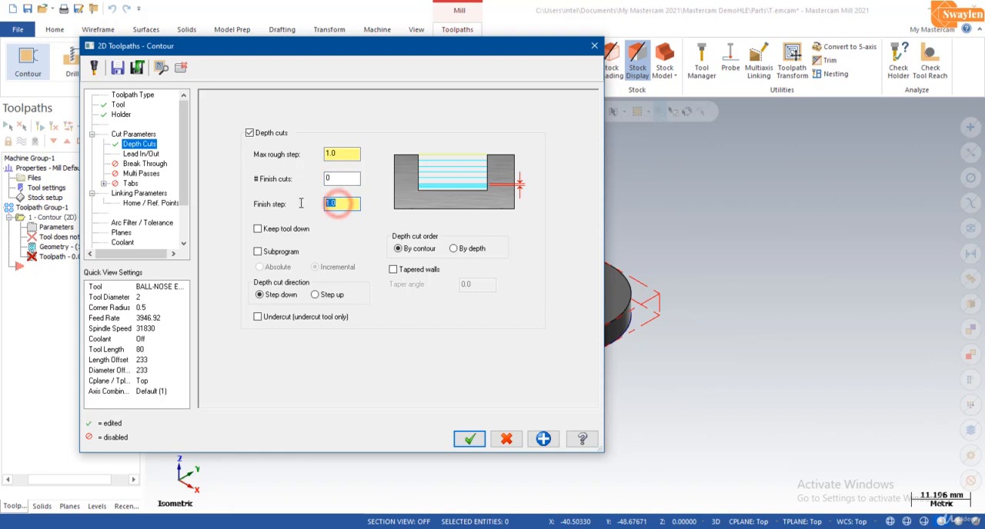
double_click(340, 178)
text(2)
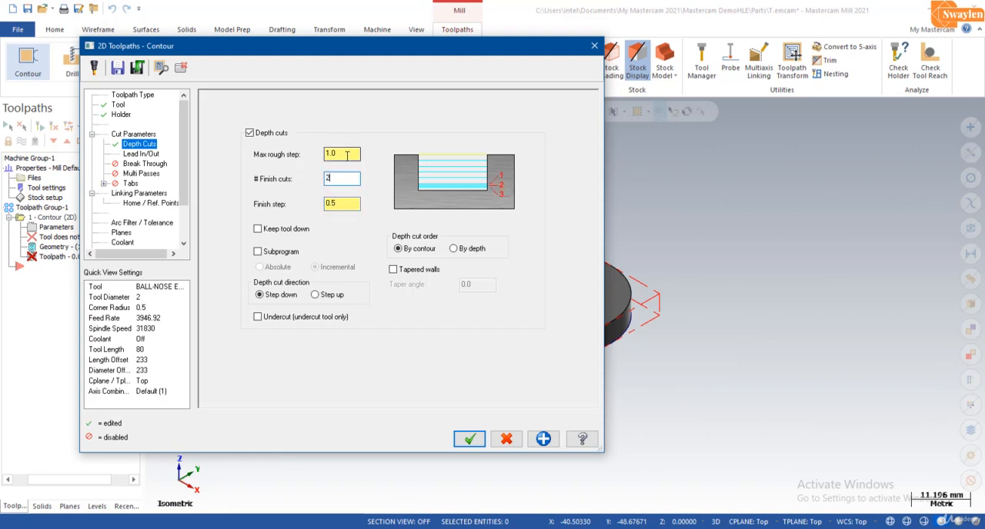
click(344, 153)
- Enable multi passes with 2 rough passes at 1.0 spacing and 2 finish passes at 0.5 spacing
click(140, 174)
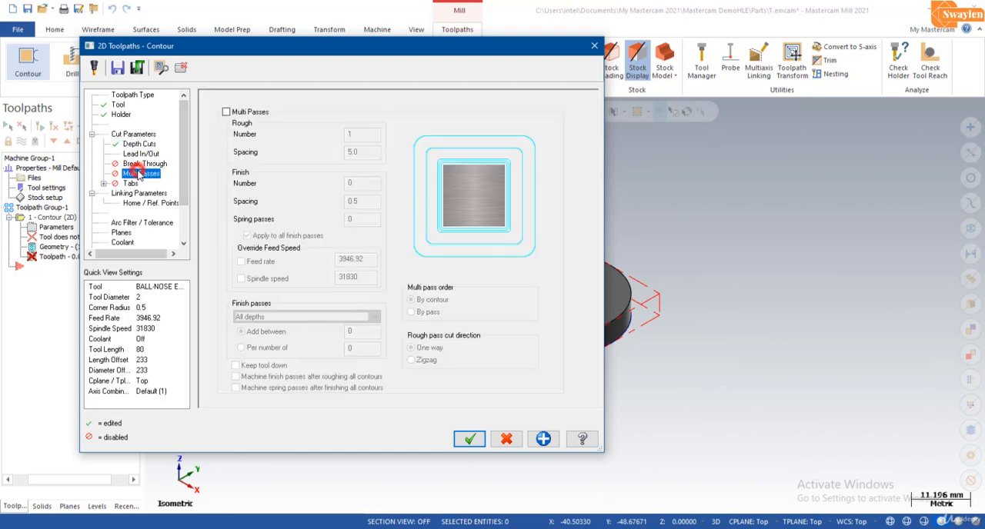
click(226, 112)
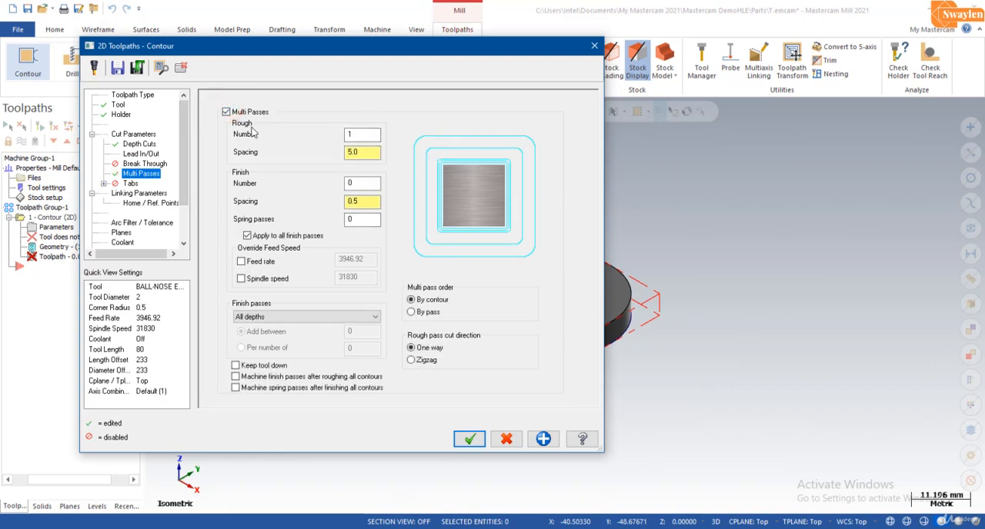
double_click(378, 136)
text(2)
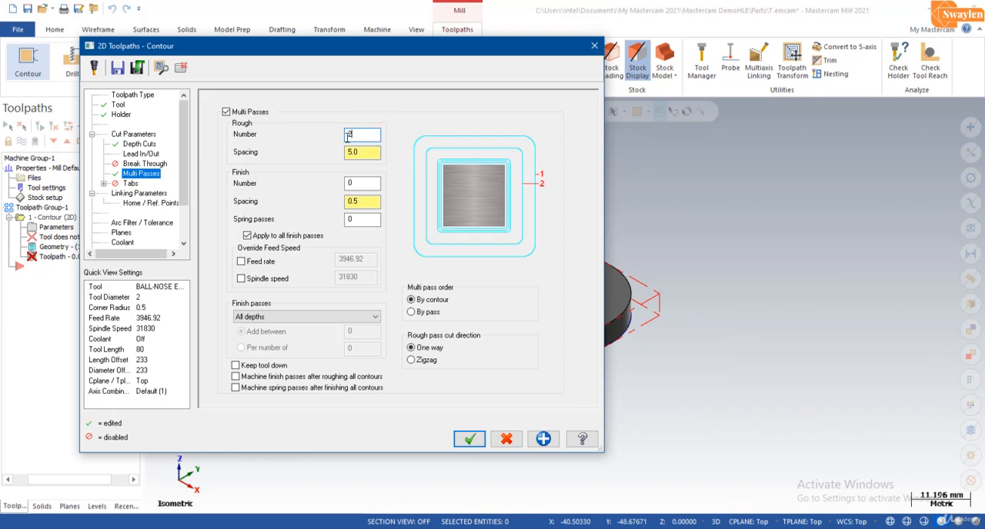
key(Tab)
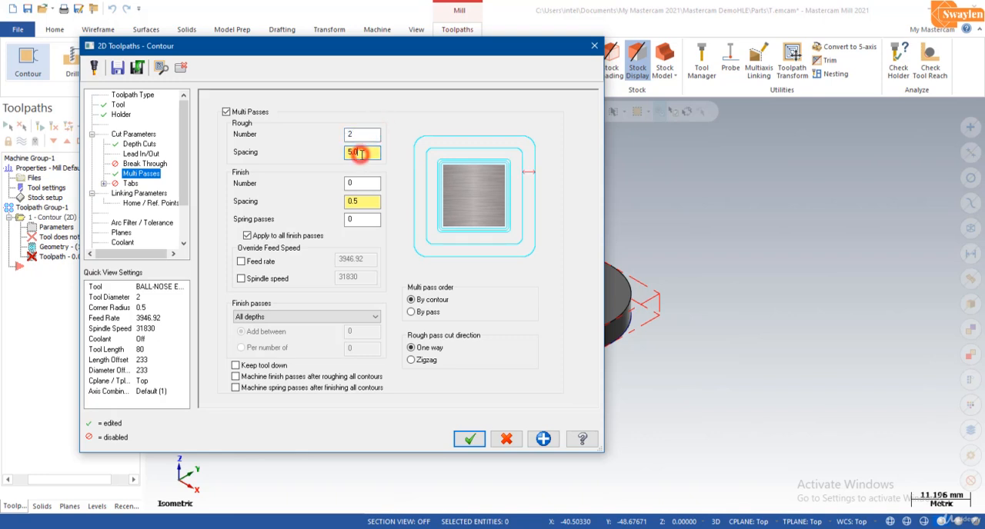
text(1)
double_click(360, 183)
text(2)
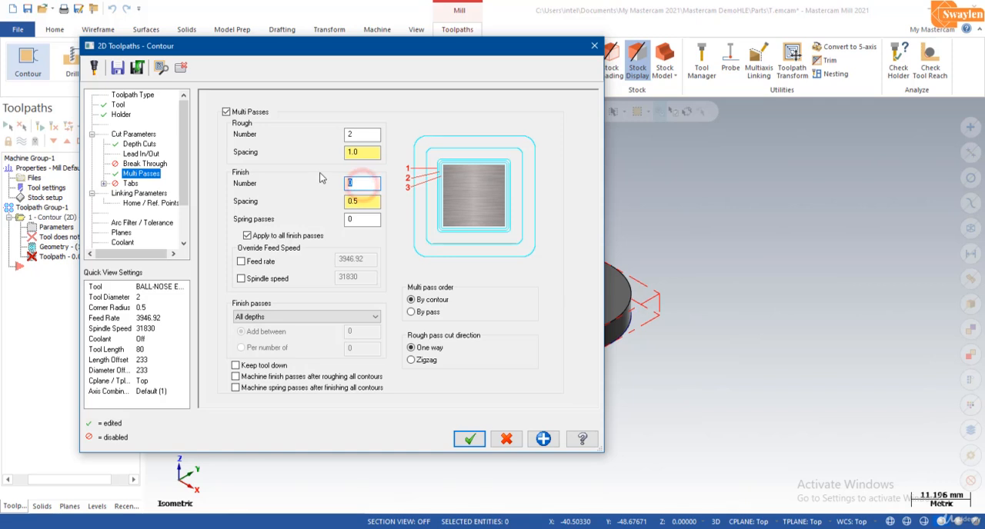
click(367, 201)
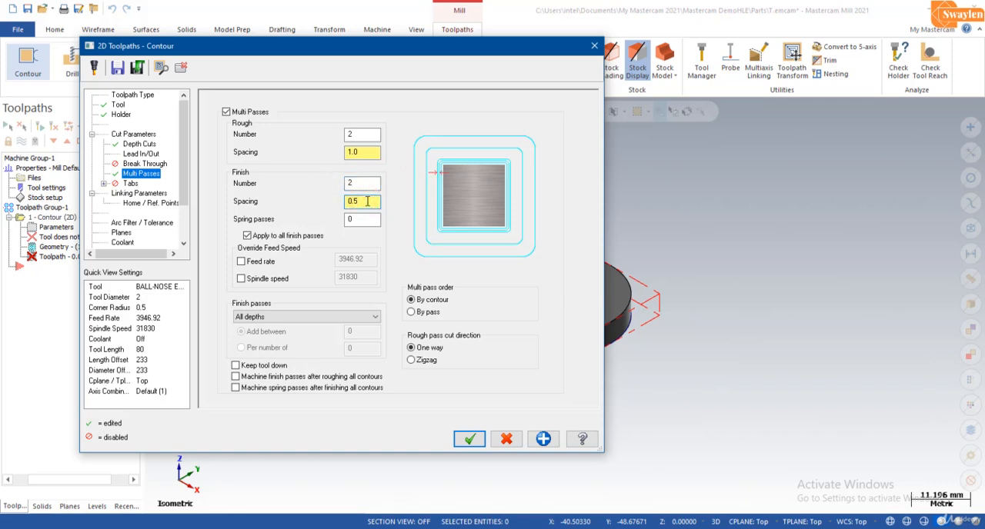
- Take the top of stock from a point on the plate's upper edge, set the incremental depth to -6, and generate the toolpath
click(152, 194)
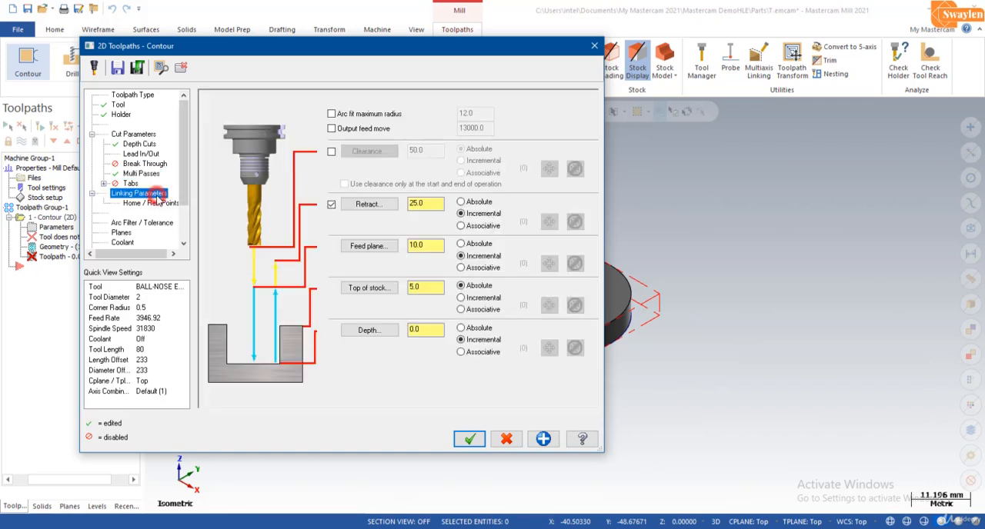
click(370, 288)
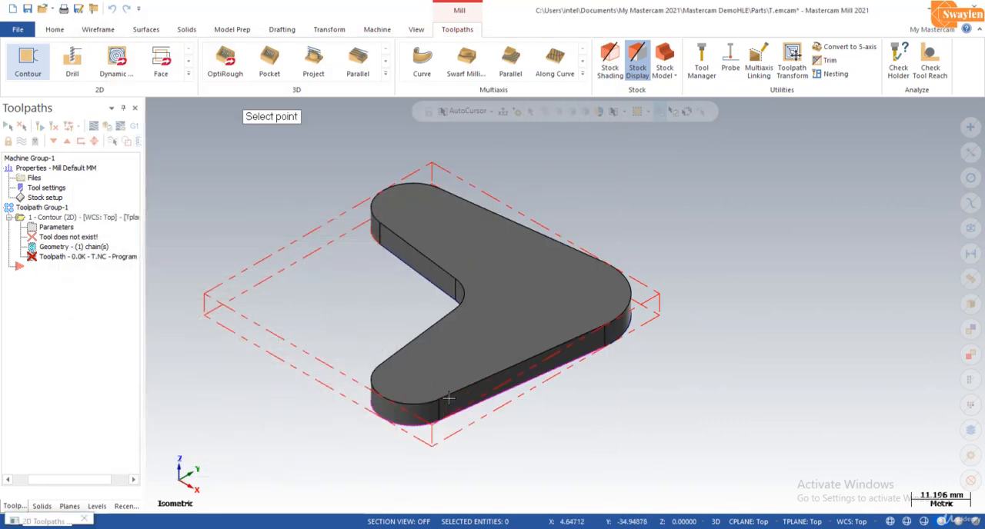
click(444, 402)
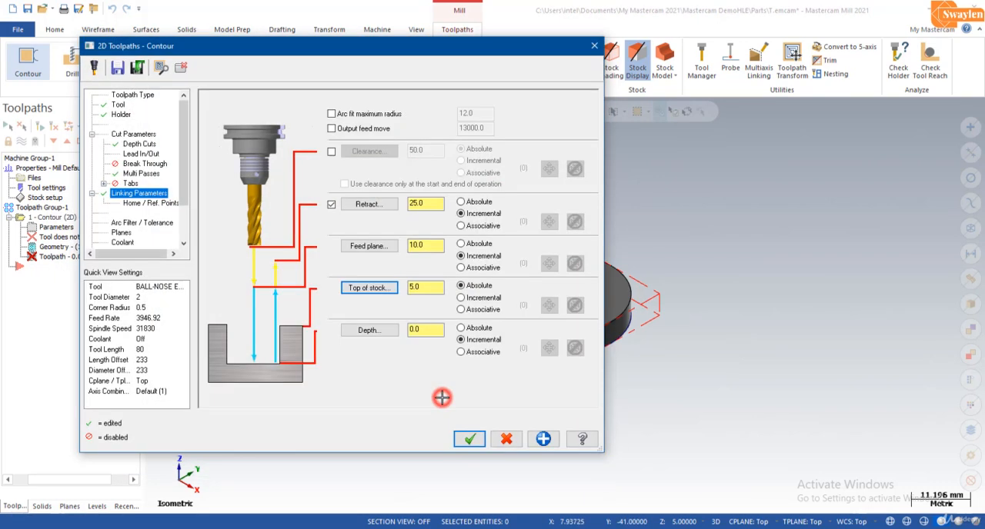
click(384, 337)
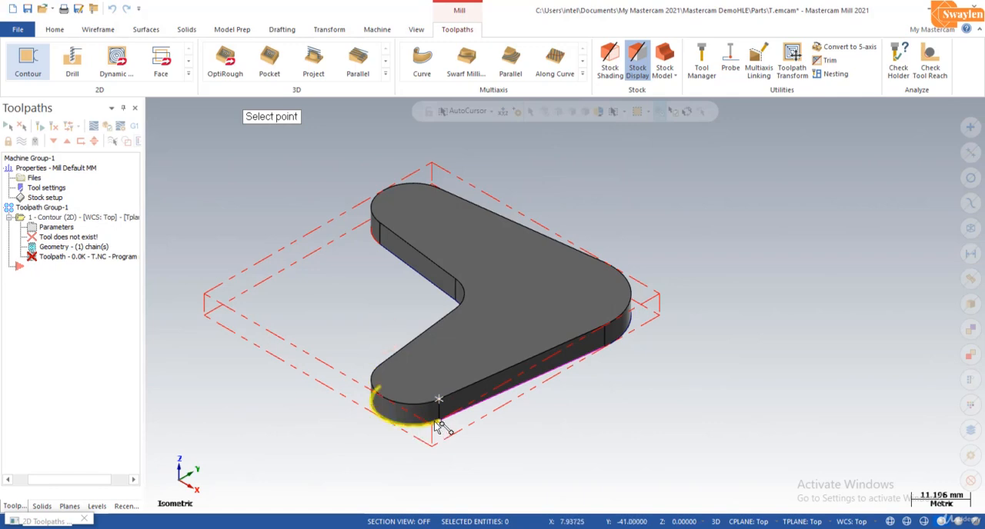
click(437, 425)
drag(425, 329, 398, 331)
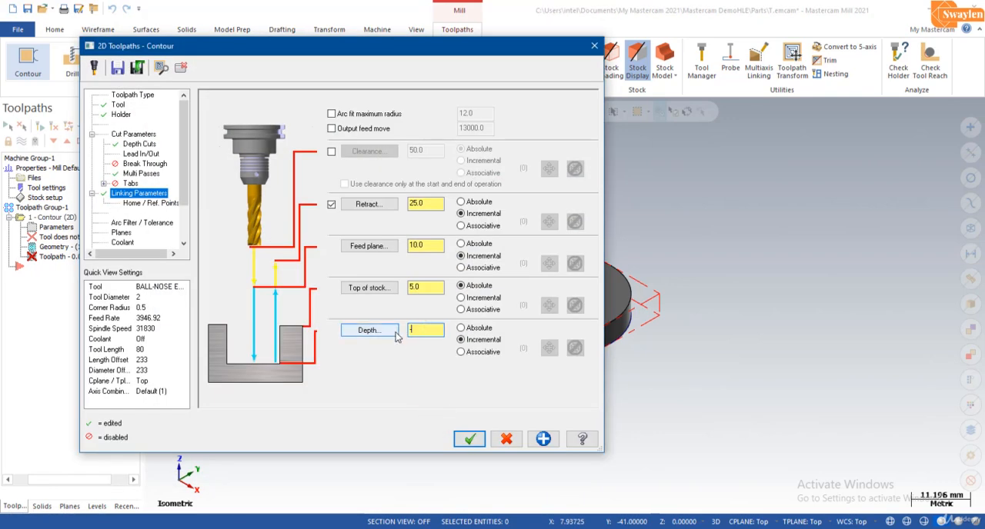
click(471, 439)
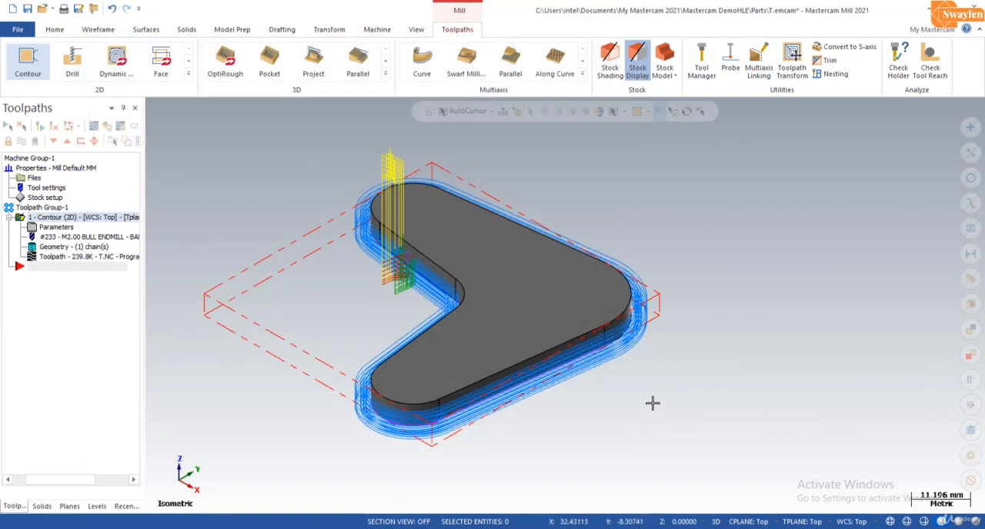
- Verify the contour operation in Mastercam Simulator, playing the stock removal at a slightly slower speed
mouse_move(661, 320)
middle_down()
mouse_move(652, 356)
mouse_move(661, 334)
mouse_move(653, 308)
mouse_move(655, 320)
middle_up()
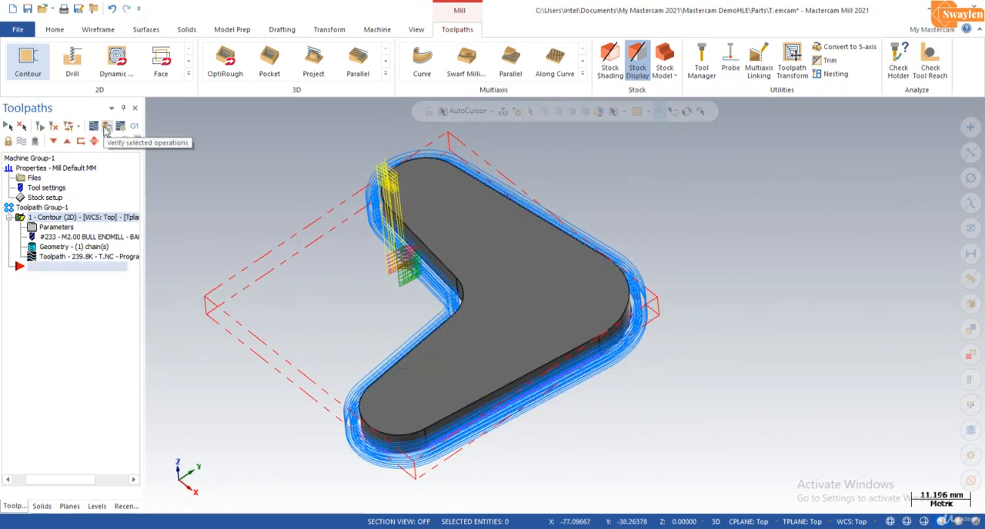
click(105, 128)
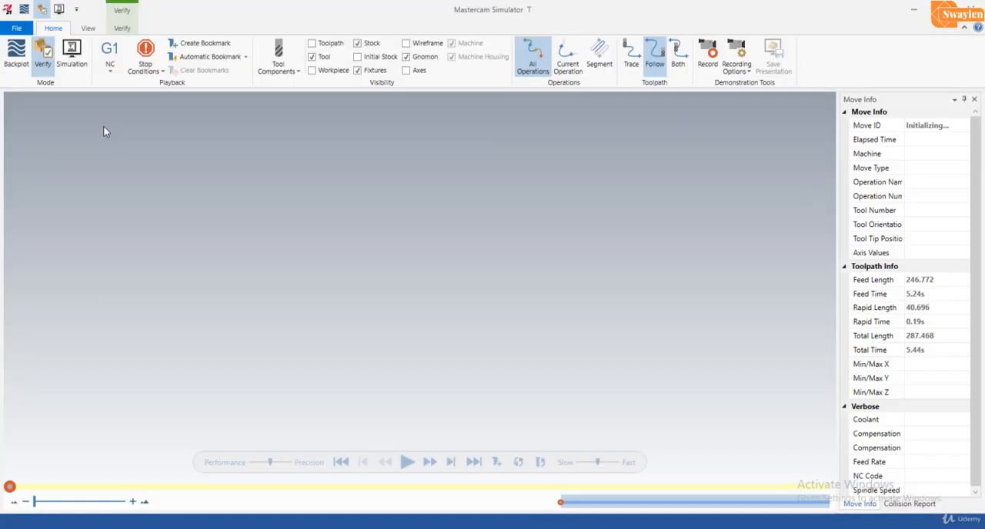
scroll(540, 274, down, 2)
scroll(363, 292, up, 1)
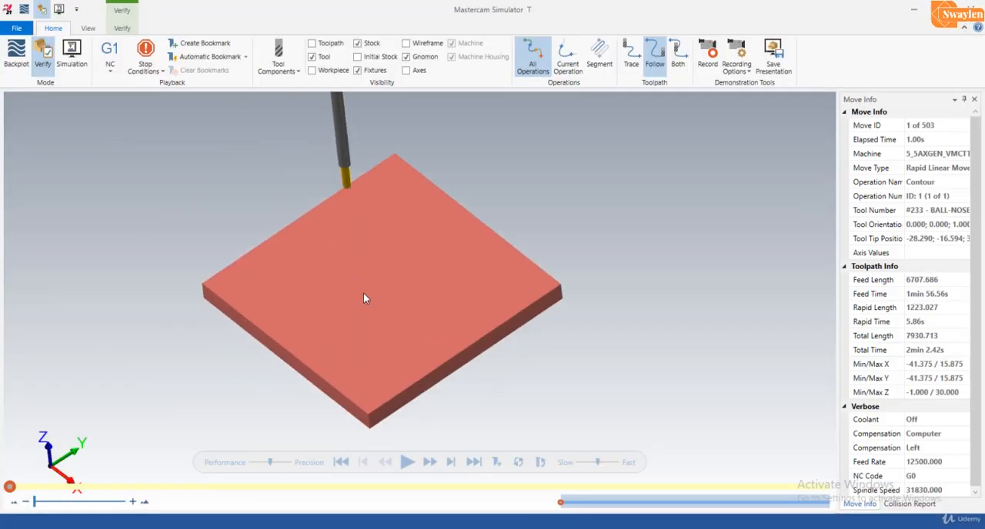
mouse_move(365, 299)
middle_down()
mouse_move(367, 277)
mouse_move(365, 285)
middle_up()
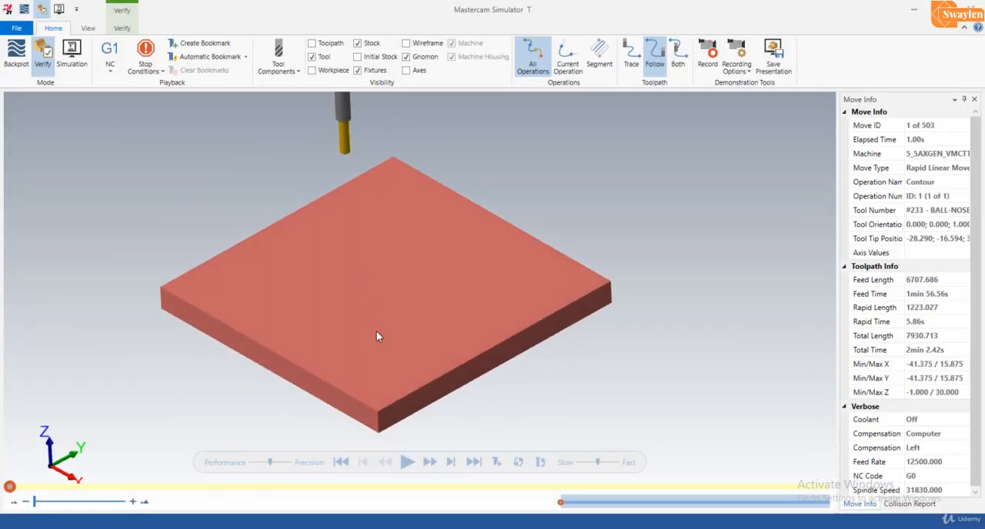
click(589, 462)
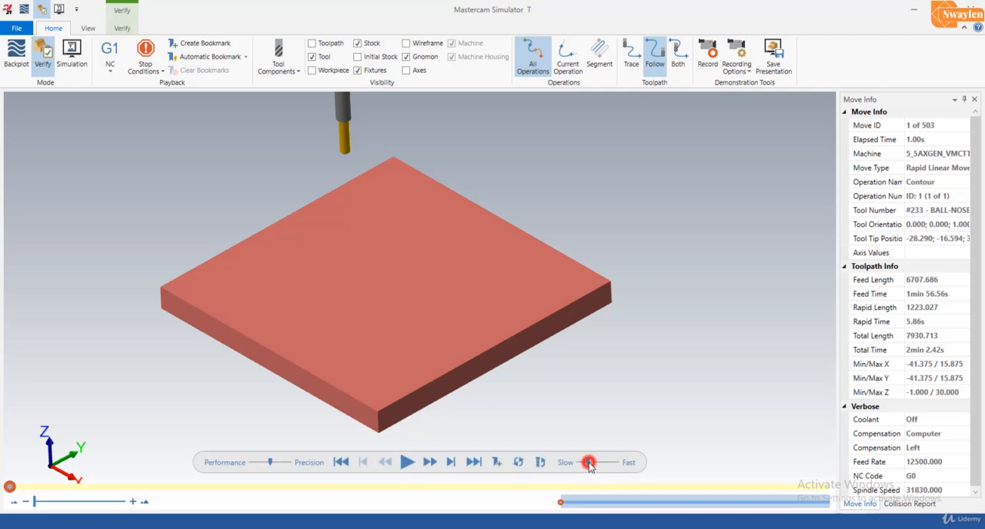
click(406, 462)
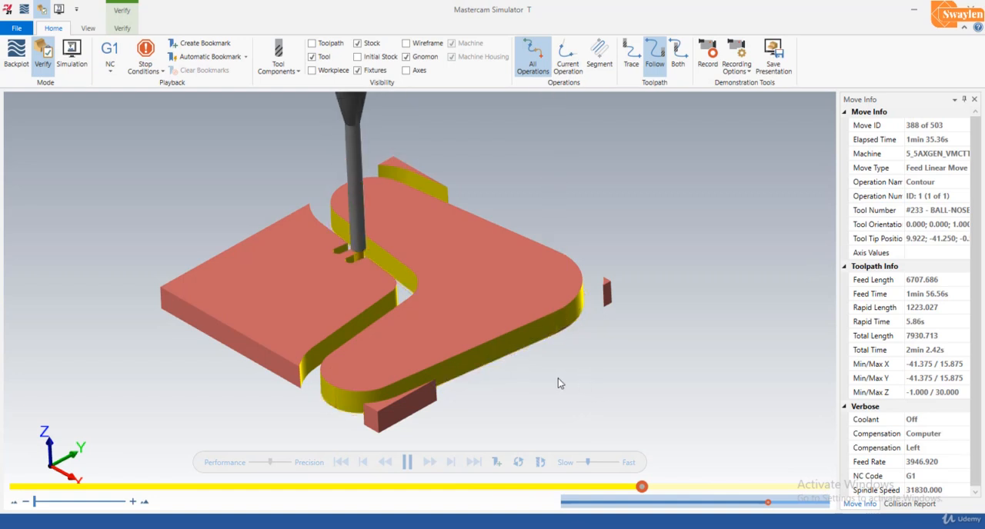
- Examine the machined plate and leftover stock from several angles, and close the simulator to return to the toolpath in Mastercam
middle_drag(499, 327, 504, 353)
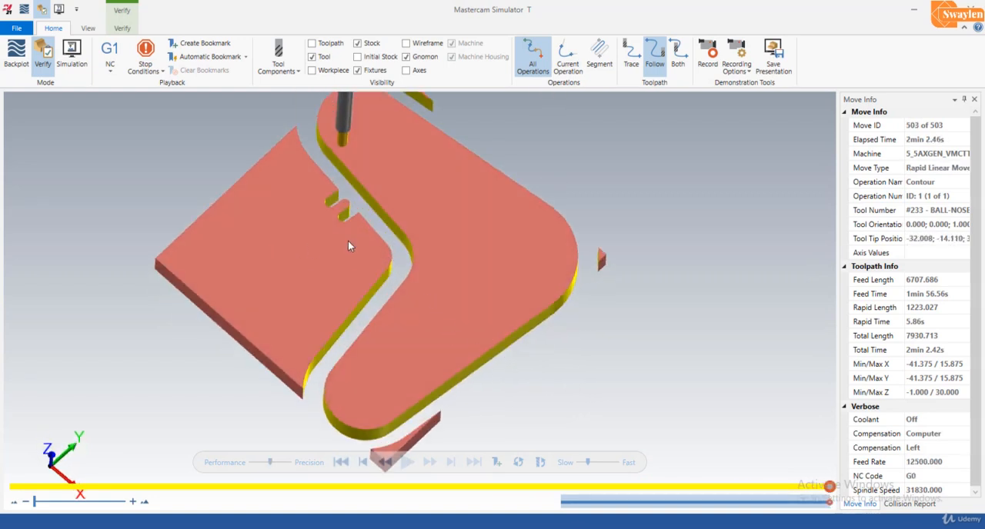
middle_drag(259, 266, 460, 240)
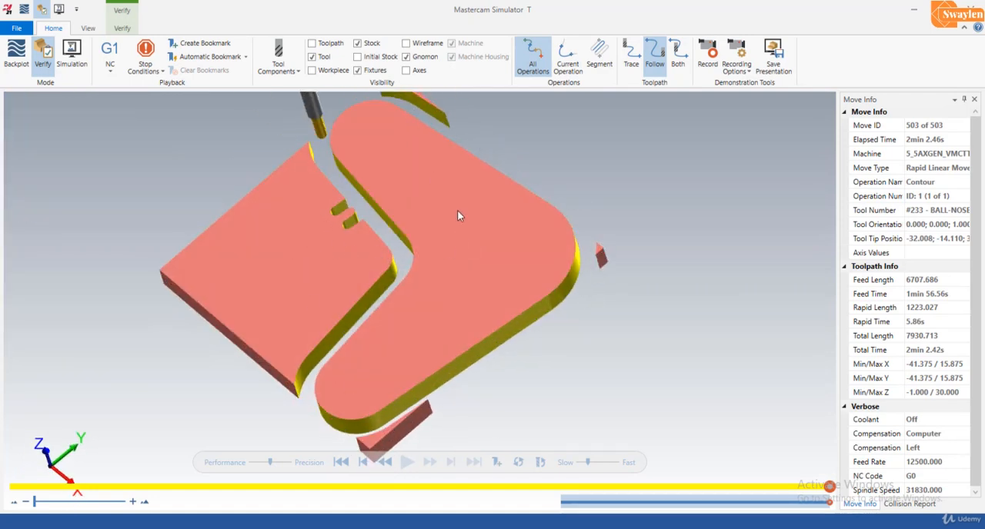
middle_drag(457, 214, 495, 271)
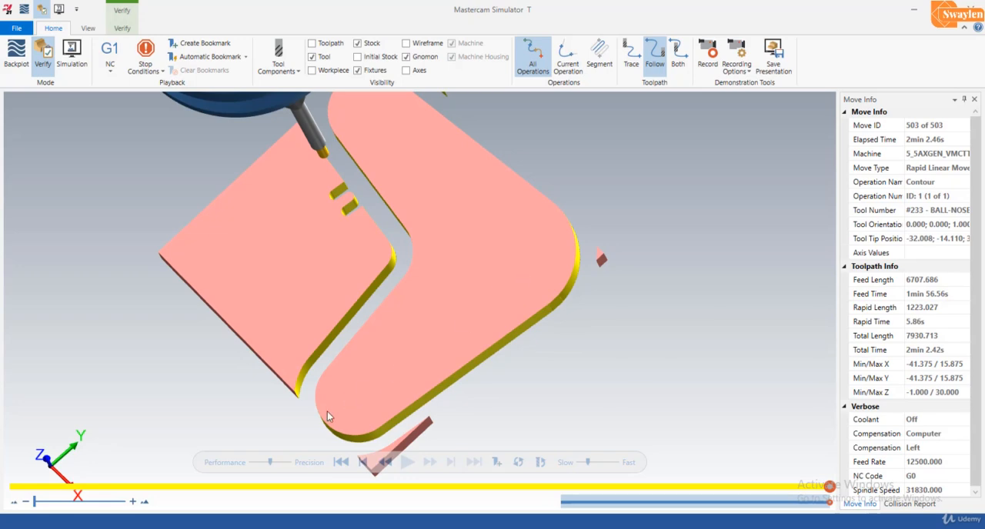
middle_drag(327, 413, 463, 351)
scroll(475, 371, down, 3)
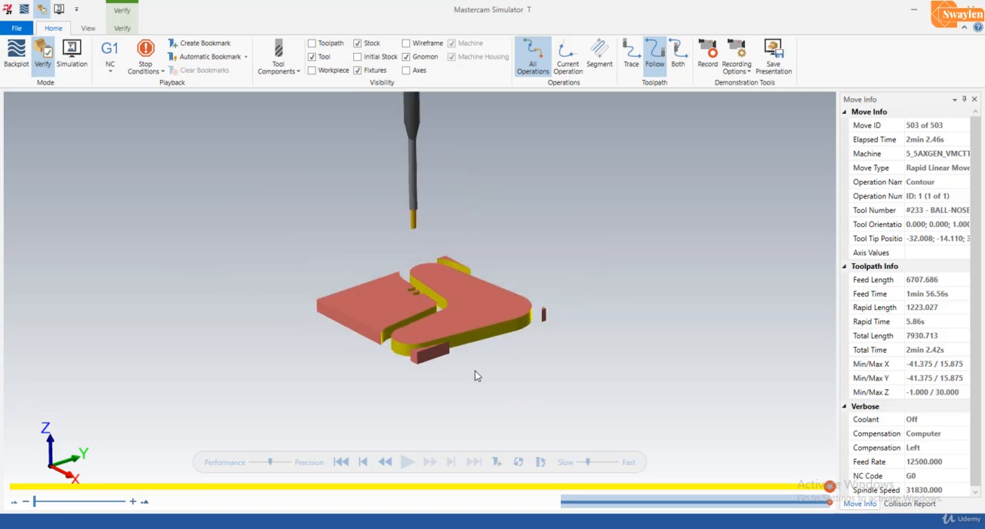
scroll(458, 286, up, 4)
middle_drag(458, 287, 457, 302)
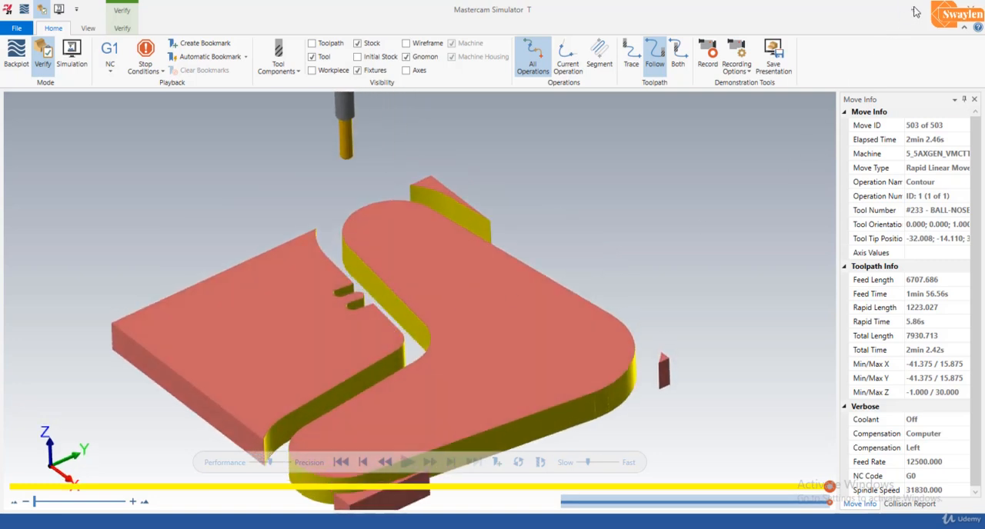
click(972, 7)
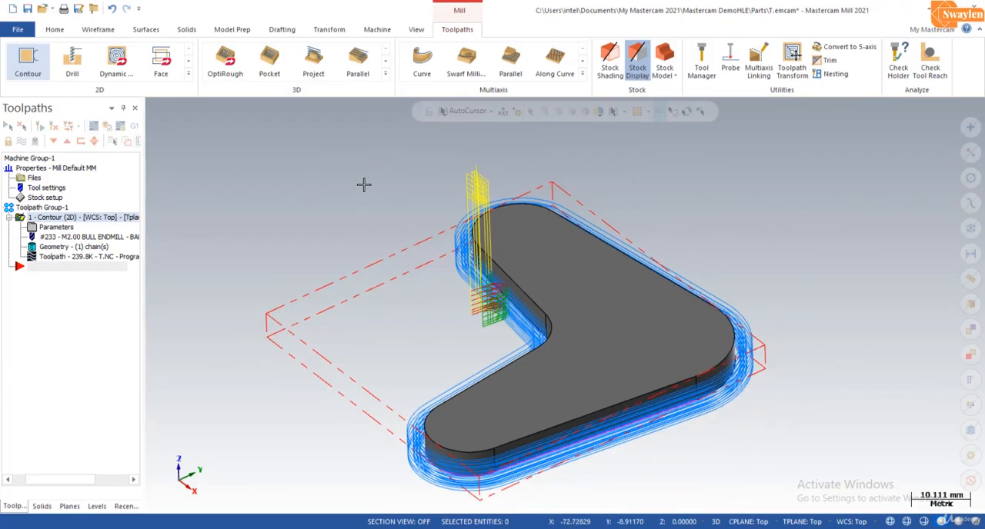
scroll(364, 185, down, 2)
scroll(731, 302, up, 1)
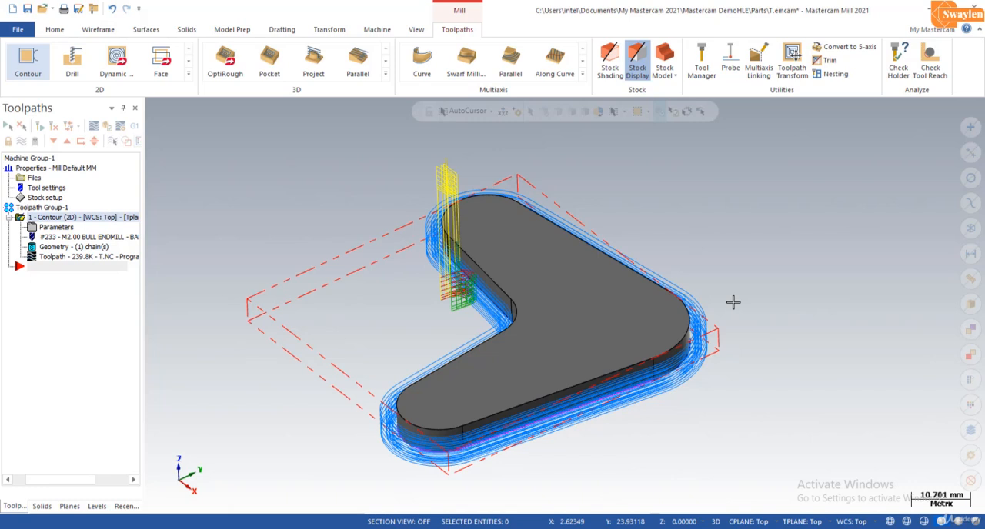